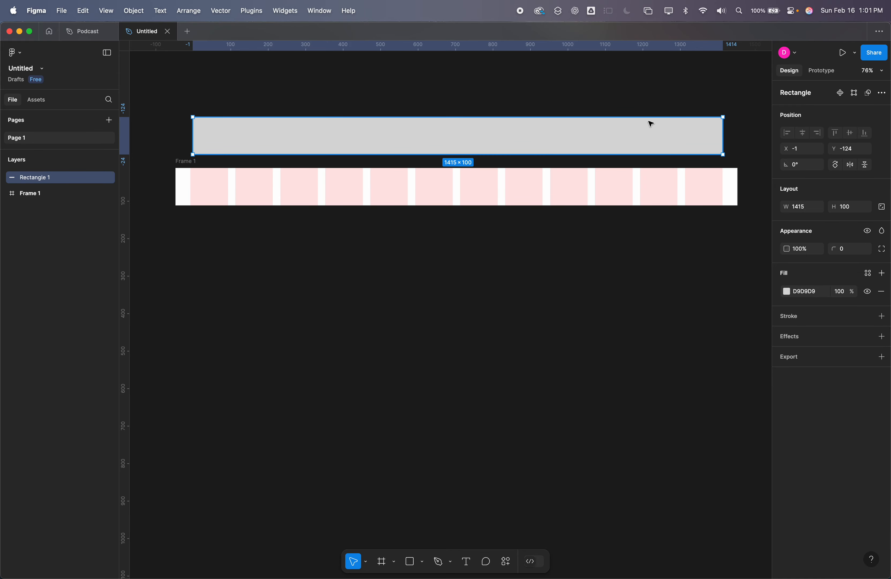
- Delete the grey rectangle above the frame and rename the frame as "home page"
{"action": "key", "text": "Delete"}
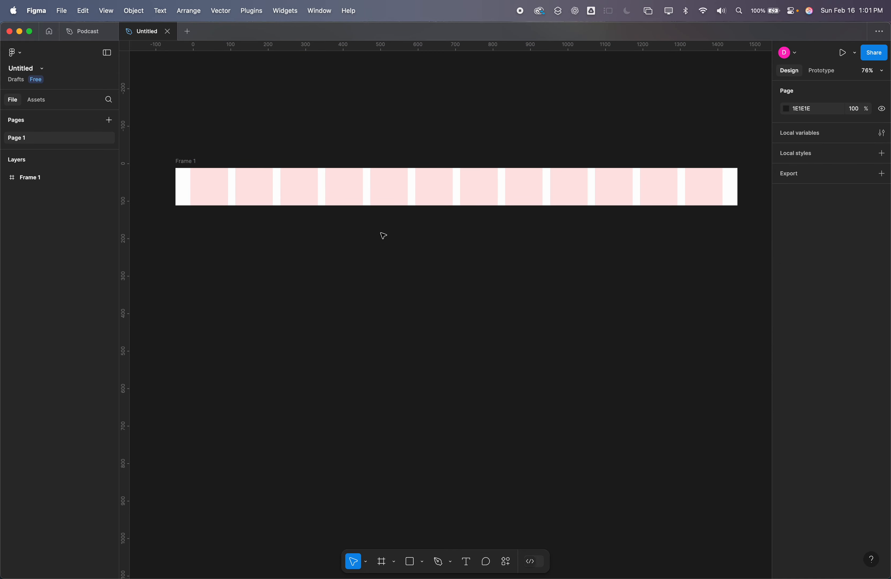
{"action": "left_click", "coordinate": [461, 176]}
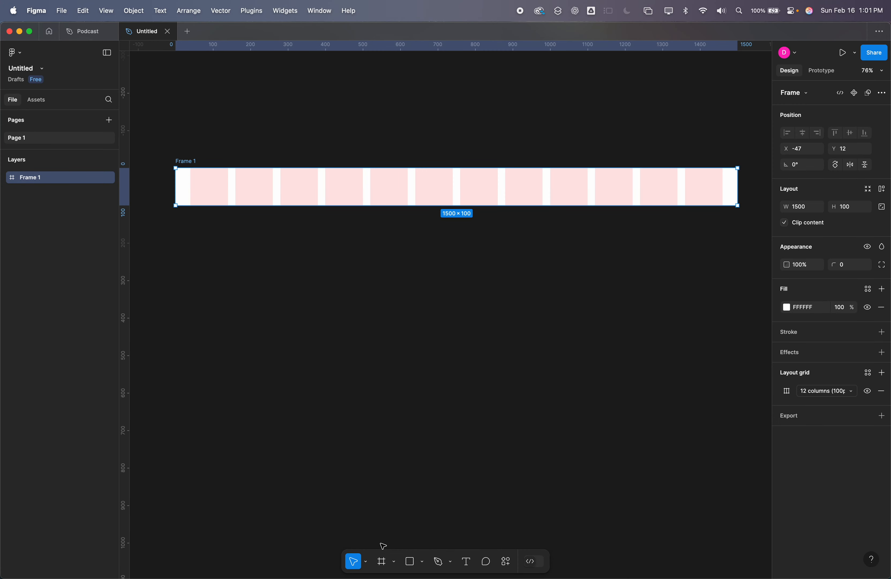
{"action": "double_click", "coordinate": [187, 160]}
{"action": "type", "text": "home page"}
{"action": "key", "text": "Return"}
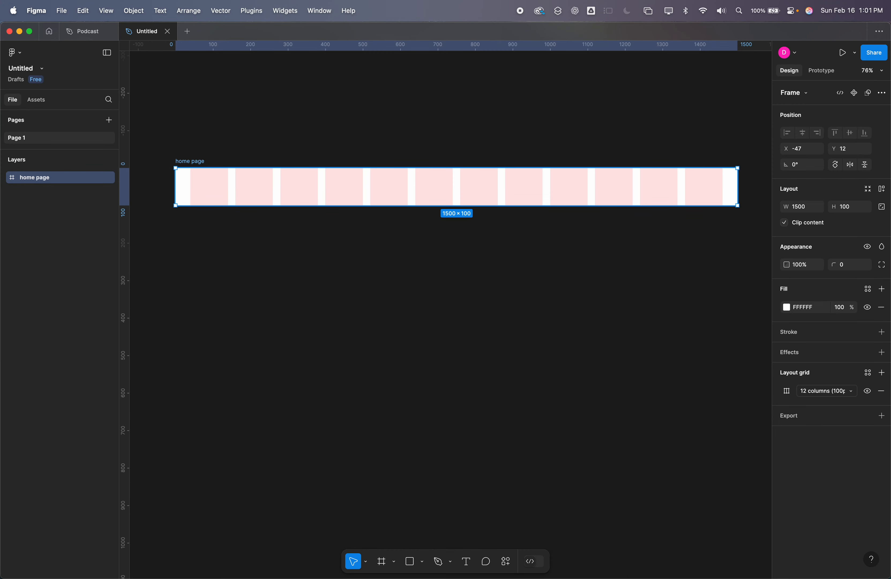
- Try the Left type for the home page frame's 12-column layout grid, then return it to Center
{"action": "left_click", "coordinate": [284, 247]}
{"action": "left_click", "coordinate": [394, 172]}
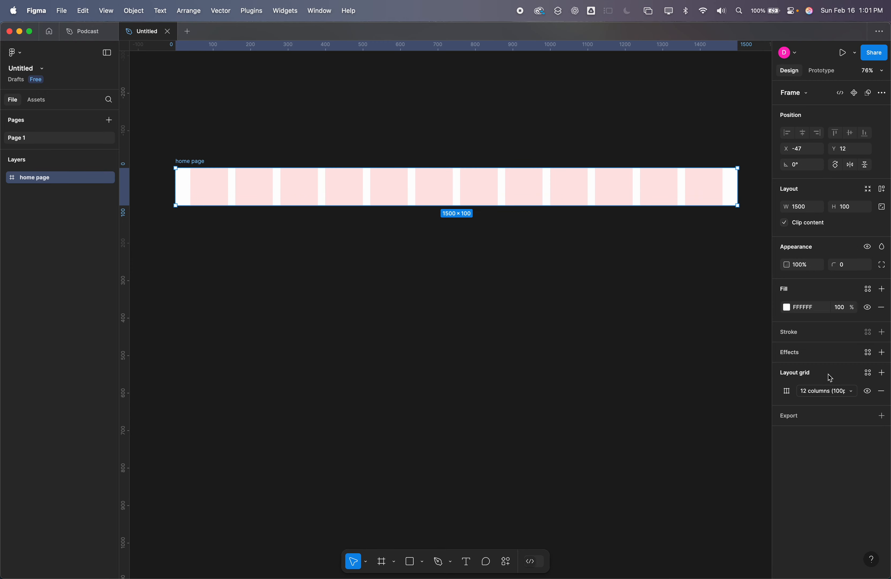
{"action": "left_click", "coordinate": [790, 392]}
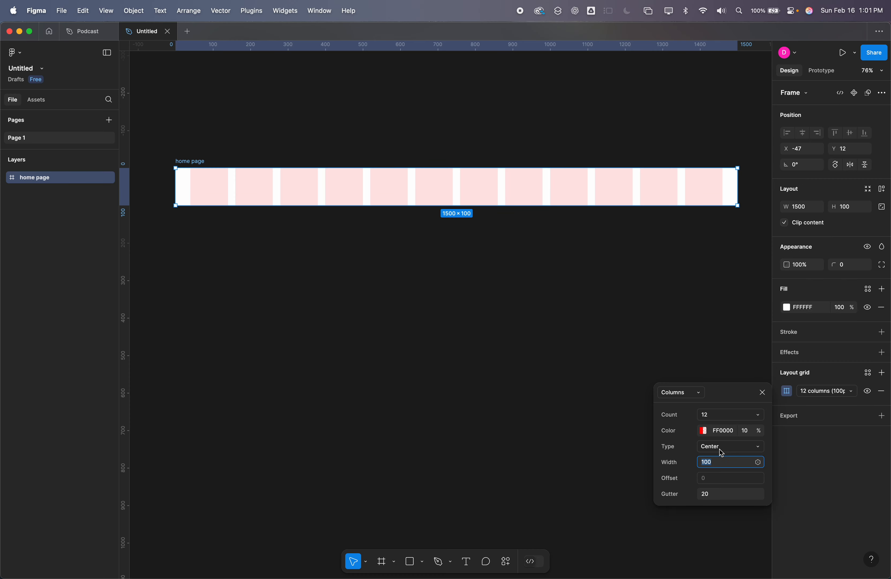
{"action": "left_click", "coordinate": [672, 419]}
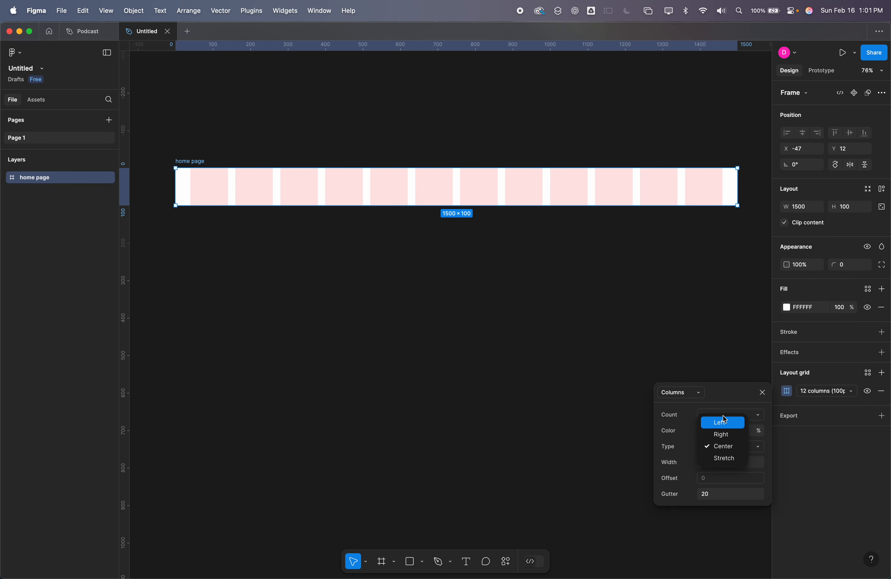
{"action": "left_click", "coordinate": [724, 423]}
{"action": "left_click", "coordinate": [724, 446]}
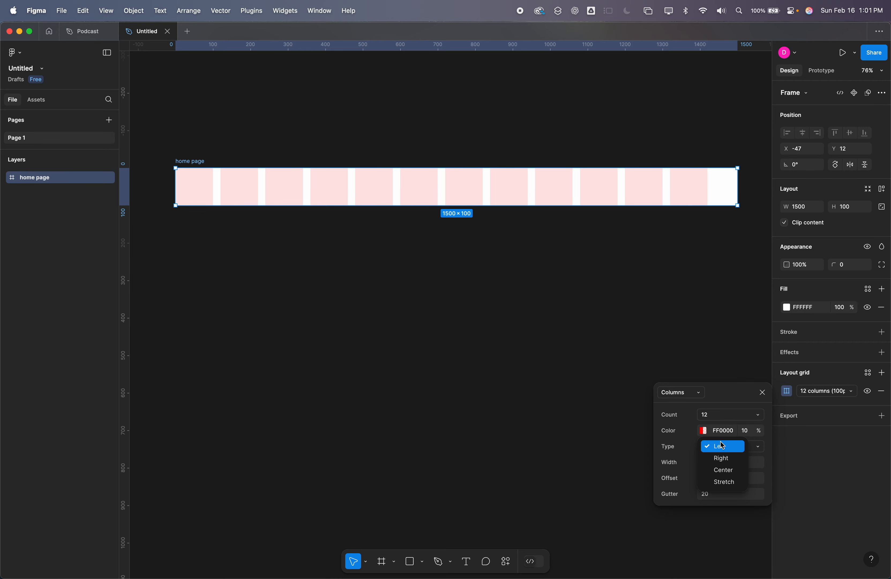
{"action": "left_click", "coordinate": [722, 469]}
{"action": "left_click", "coordinate": [642, 357]}
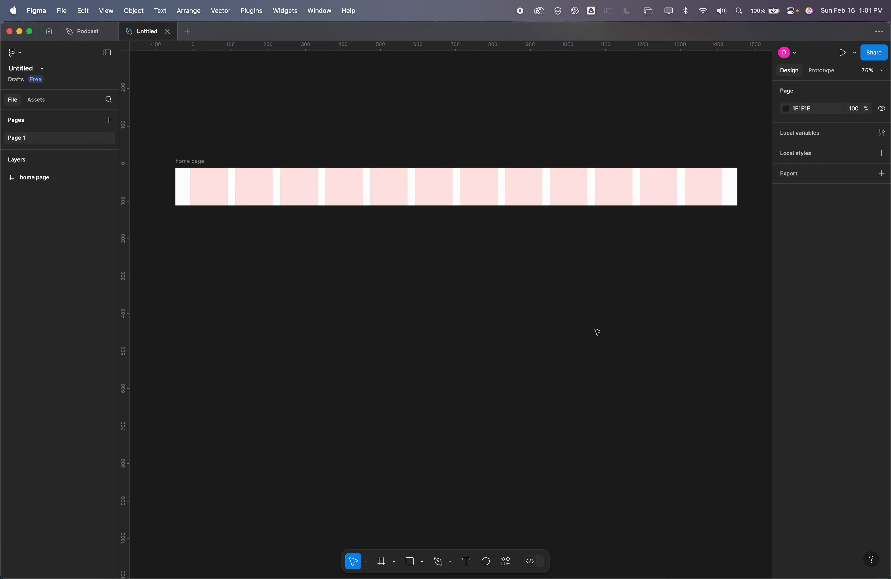
- Draw a rectangle of about 340 × 65 inside the home page frame, spanning the first three grid columns
{"action": "left_click", "coordinate": [469, 184]}
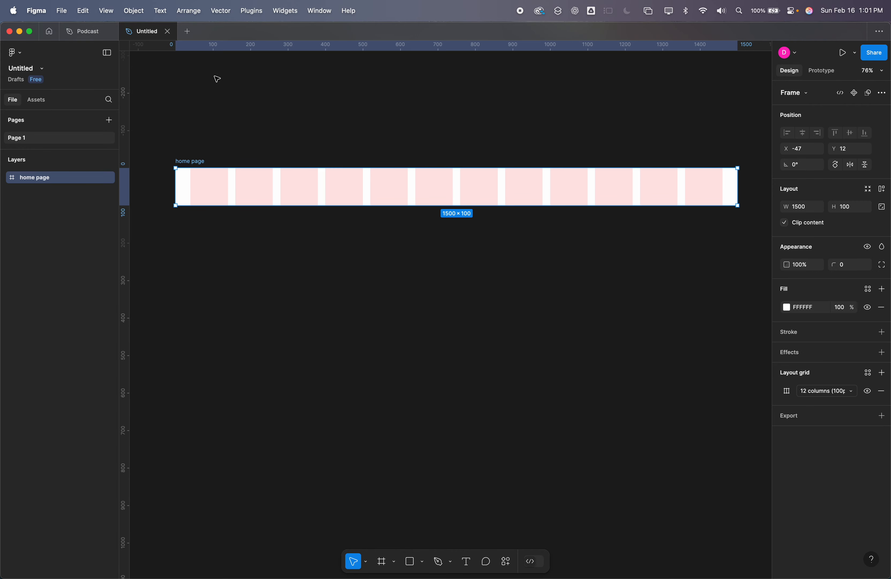
{"action": "left_click", "coordinate": [410, 561]}
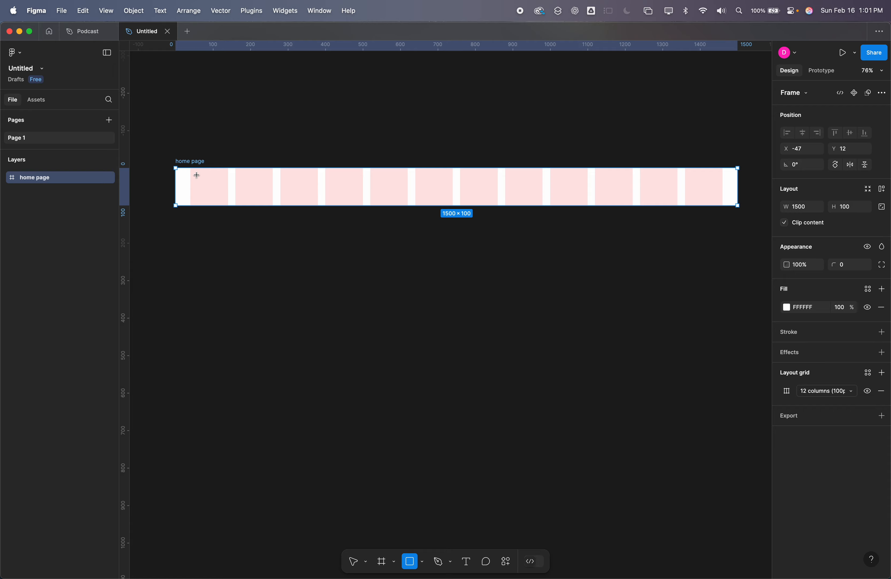
{"action": "left_click_drag", "start_coordinate": [190, 175], "coordinate": [317, 199]}
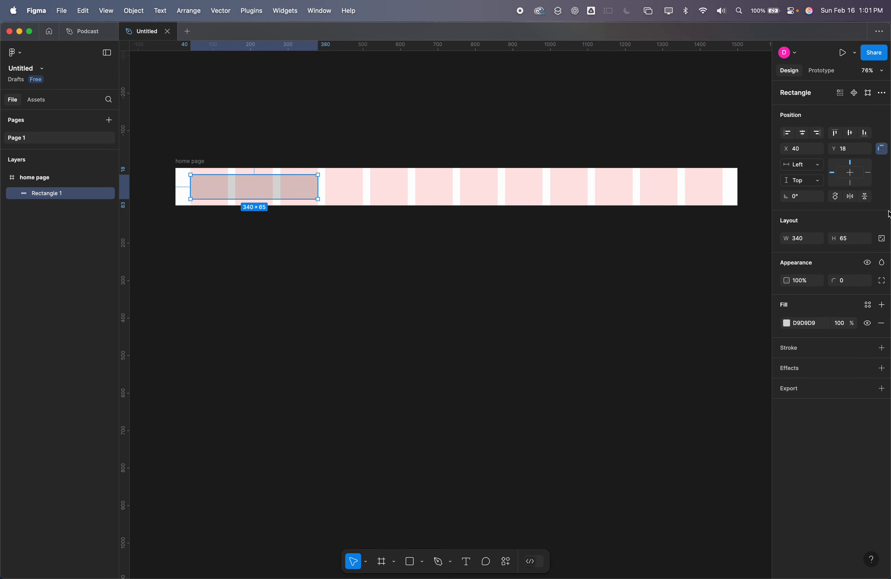
- Examine closely how the rectangle's two side edges line up with the grid columns
{"action": "left_click", "coordinate": [808, 241]}
{"action": "scroll", "coordinate": [167, 181], "scroll_direction": "up", "scroll_amount": 10}
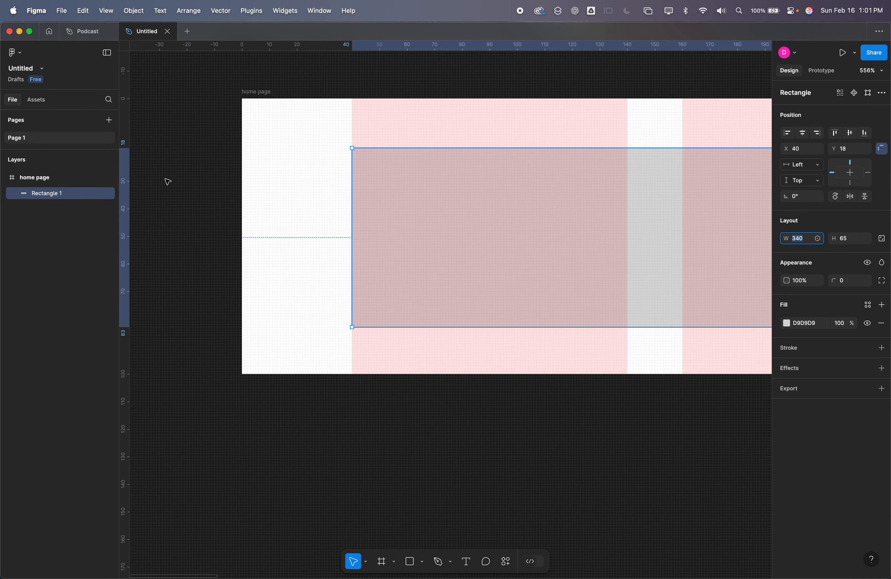
{"action": "scroll", "coordinate": [346, 157], "scroll_direction": "up", "scroll_amount": 6}
{"action": "scroll", "coordinate": [347, 158], "scroll_direction": "down", "scroll_amount": 9}
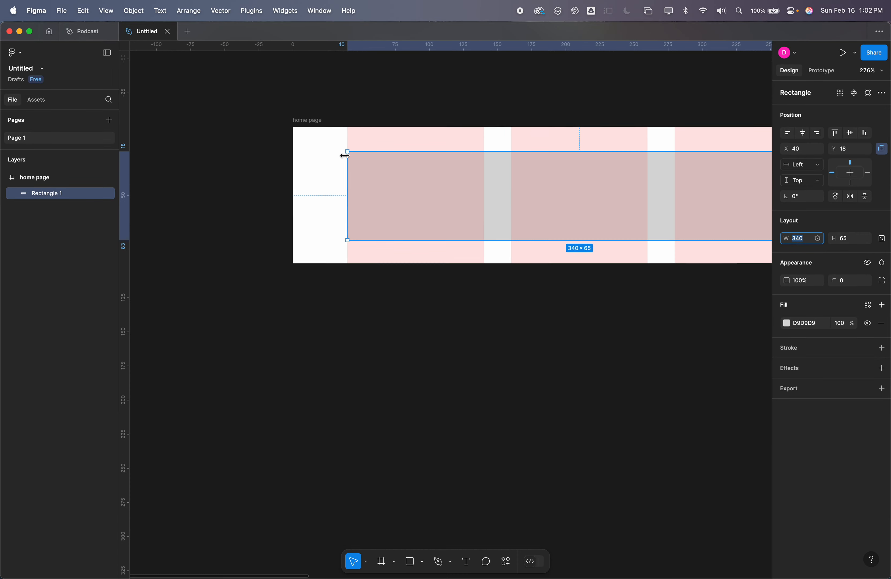
{"action": "scroll", "coordinate": [346, 158], "scroll_direction": "right", "scroll_amount": 5}
{"action": "scroll", "coordinate": [616, 173], "scroll_direction": "up", "scroll_amount": 8}
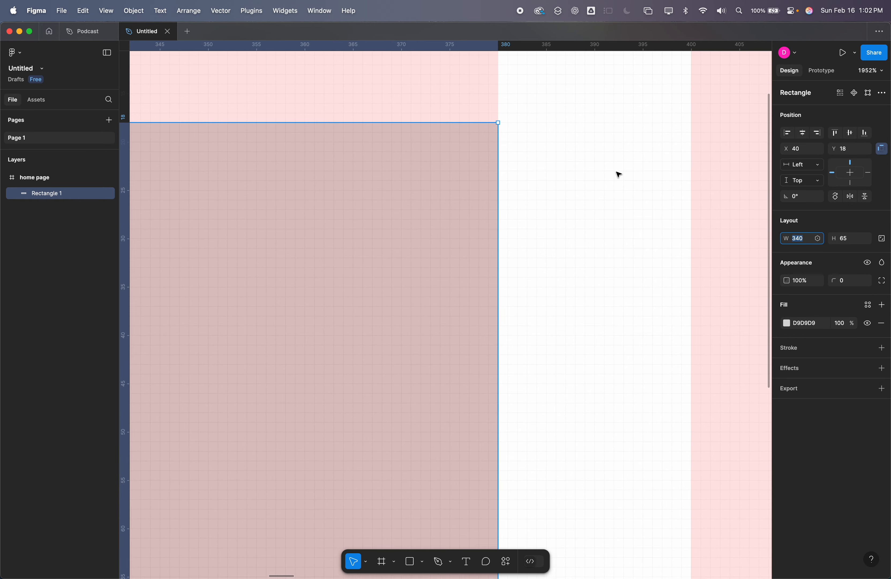
{"action": "scroll", "coordinate": [618, 174], "scroll_direction": "down", "scroll_amount": 8}
{"action": "scroll", "coordinate": [573, 191], "scroll_direction": "down", "scroll_amount": 5}
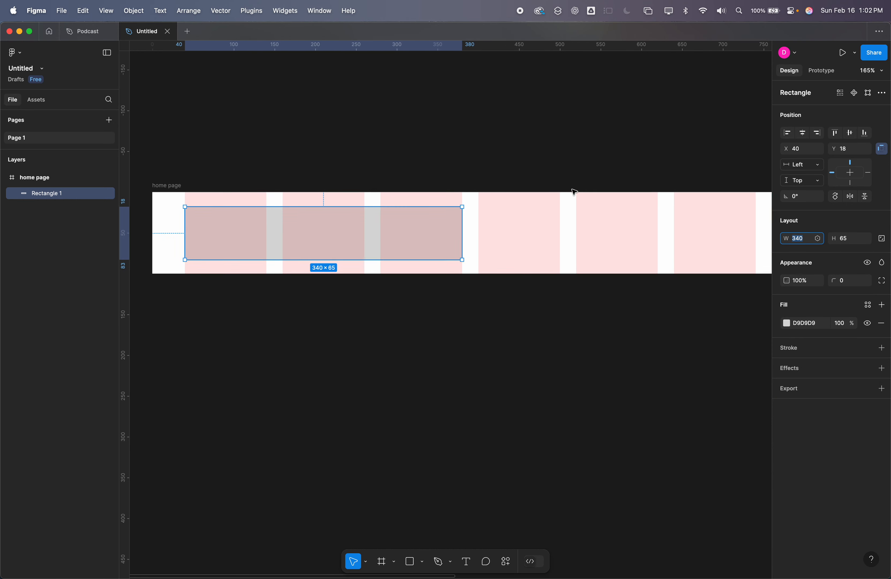
{"action": "scroll", "coordinate": [573, 191], "scroll_direction": "down", "scroll_amount": 2}
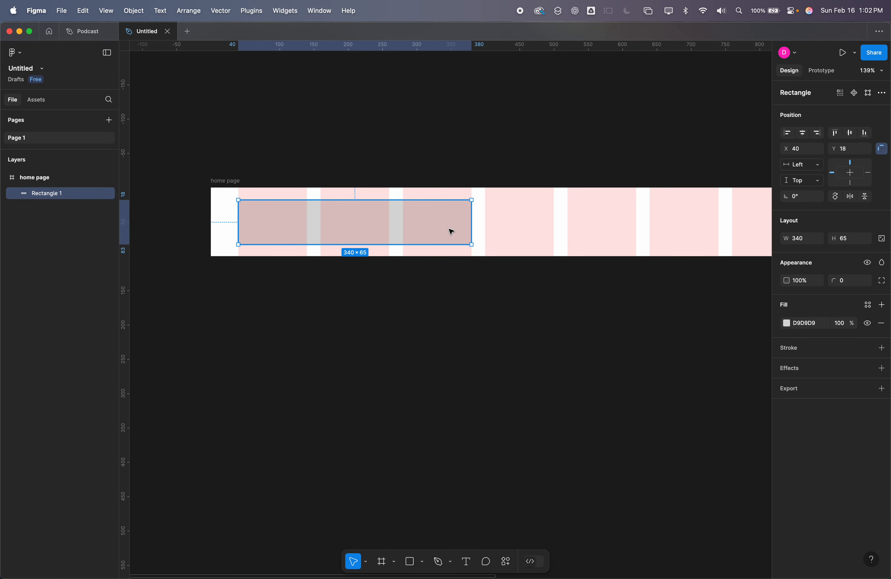
- Center the rectangle vertically in the home page frame and set its horizontal constraint to Center
{"action": "left_click_drag", "start_coordinate": [449, 230], "coordinate": [448, 241]}
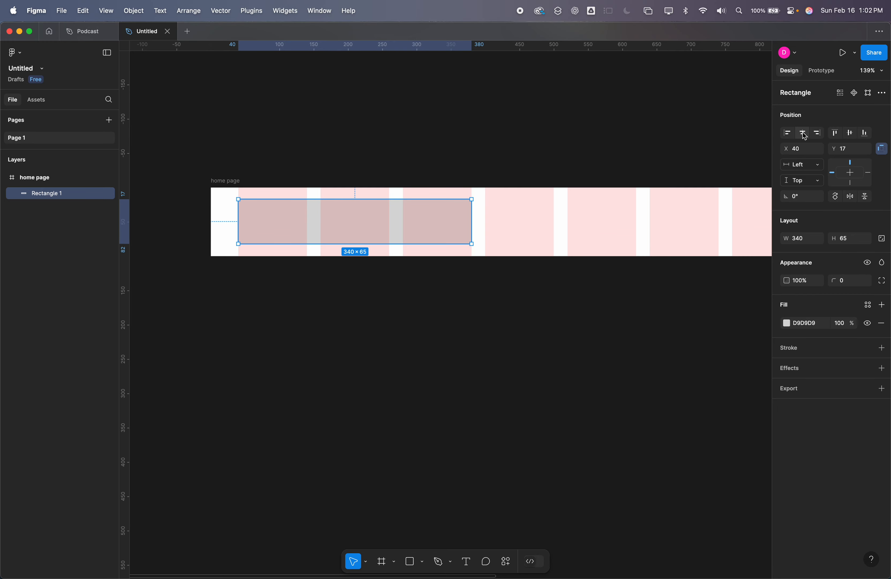
{"action": "left_click", "coordinate": [850, 133]}
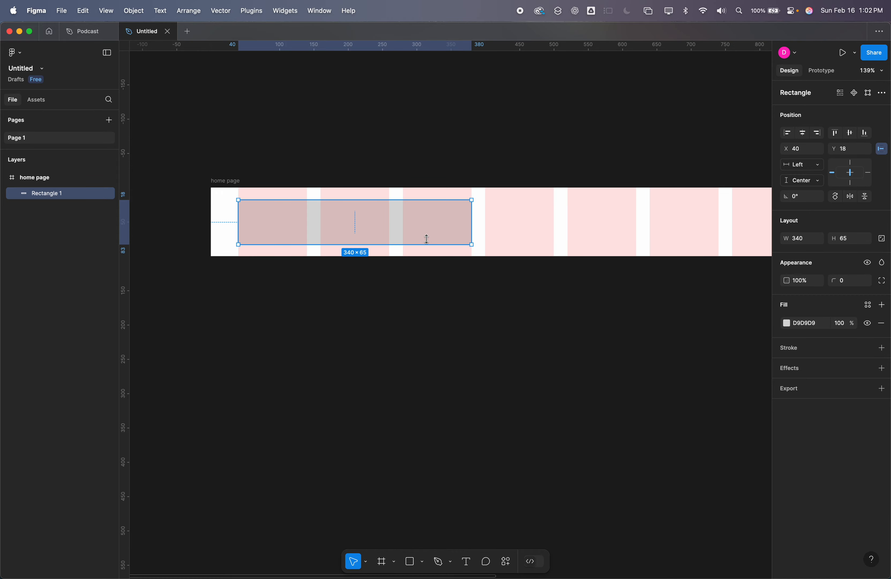
{"action": "left_click", "coordinate": [836, 134]}
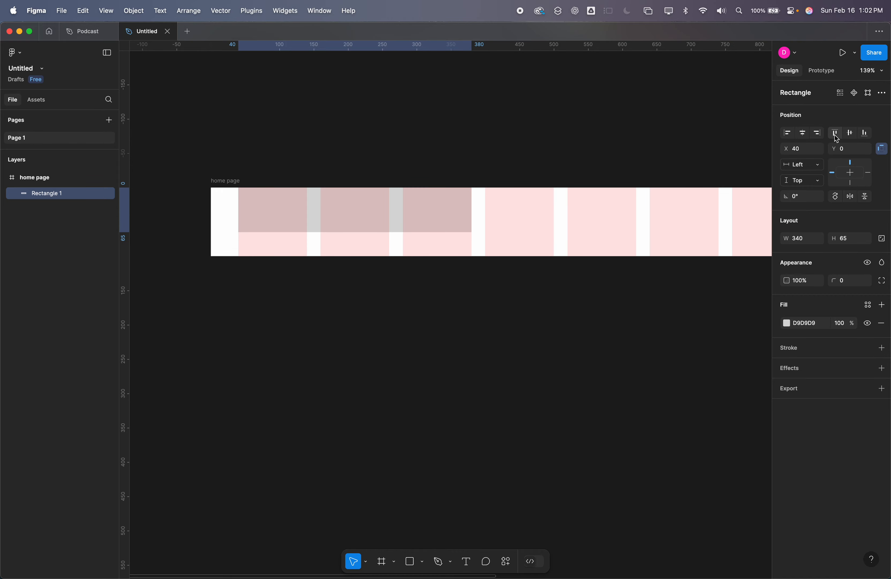
{"action": "left_click", "coordinate": [850, 133]}
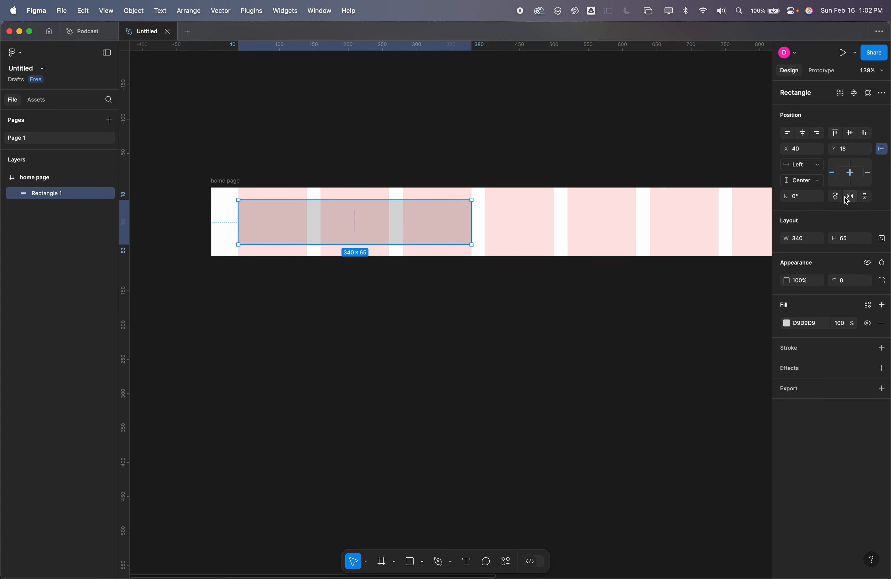
{"action": "left_click", "coordinate": [851, 174]}
- Add a text layer over the fifth grid column reading "Home News Culture Shop"
{"action": "scroll", "coordinate": [565, 199], "scroll_direction": "right", "scroll_amount": 3}
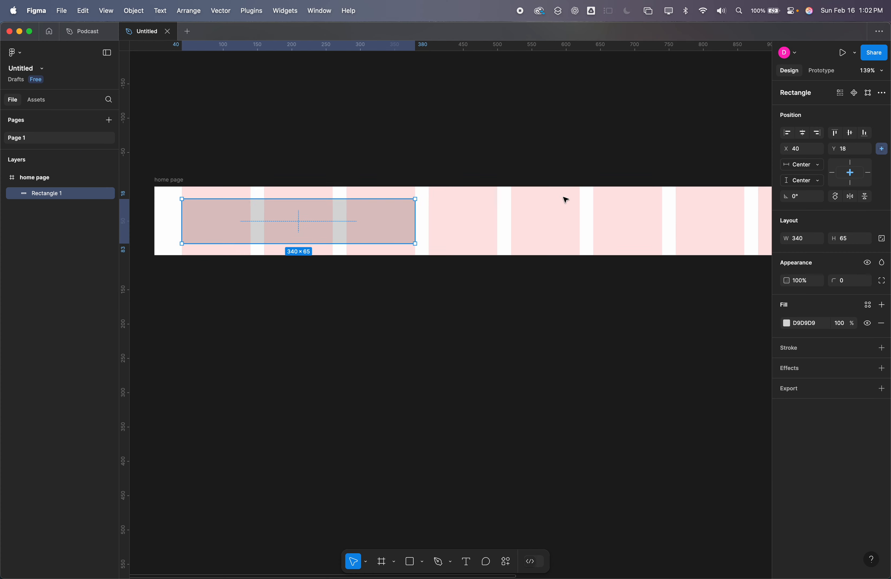
{"action": "scroll", "coordinate": [565, 199], "scroll_direction": "right", "scroll_amount": 3}
{"action": "scroll", "coordinate": [565, 199], "scroll_direction": "down", "scroll_amount": 5}
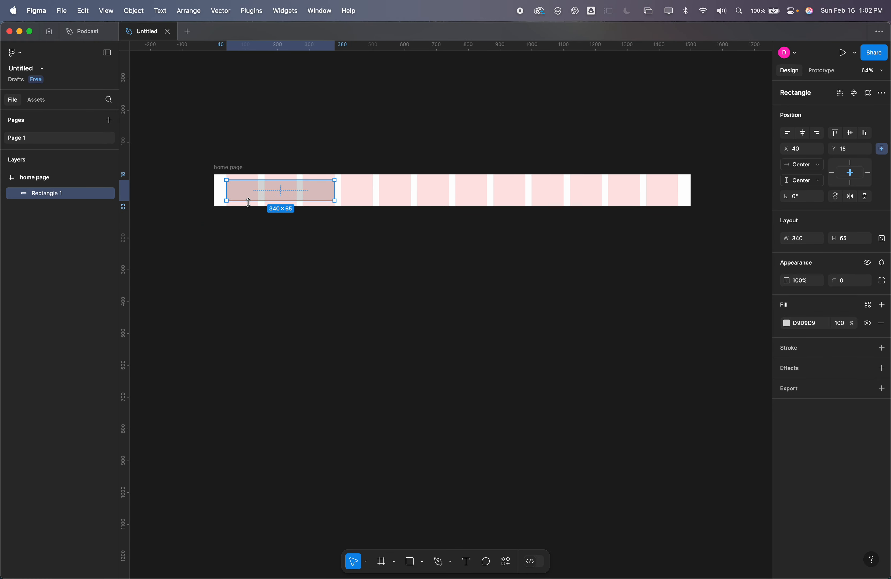
{"action": "left_click", "coordinate": [465, 561]}
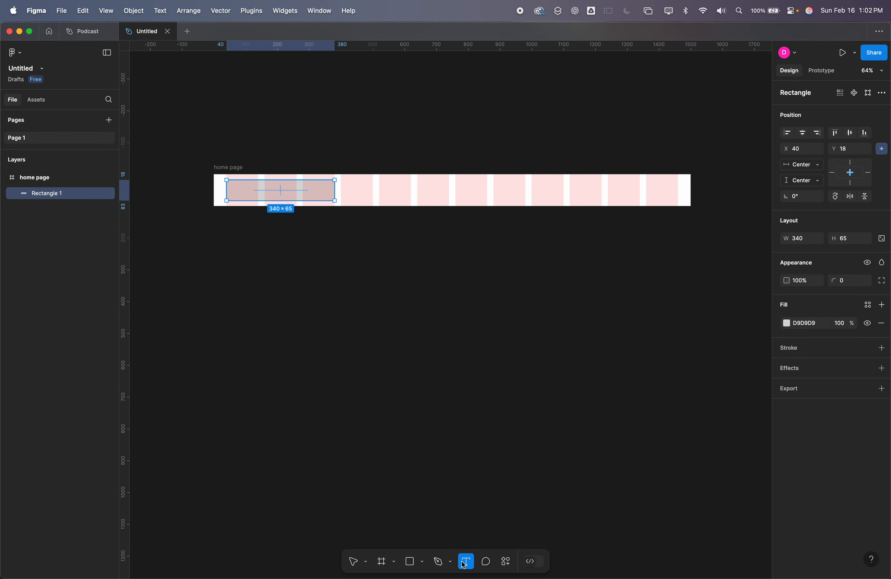
{"action": "left_click", "coordinate": [379, 186]}
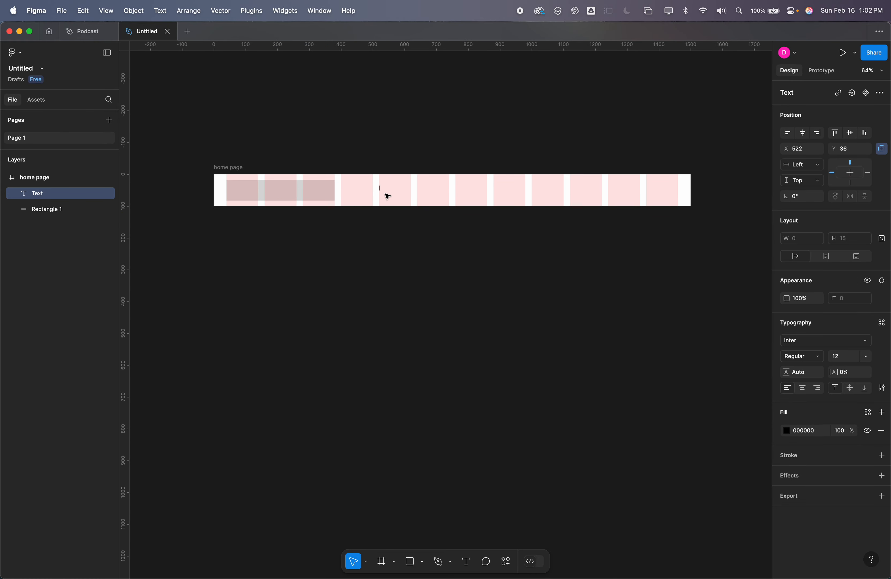
{"action": "type", "text": "Home"}
{"action": "type", "text": " Shop"}
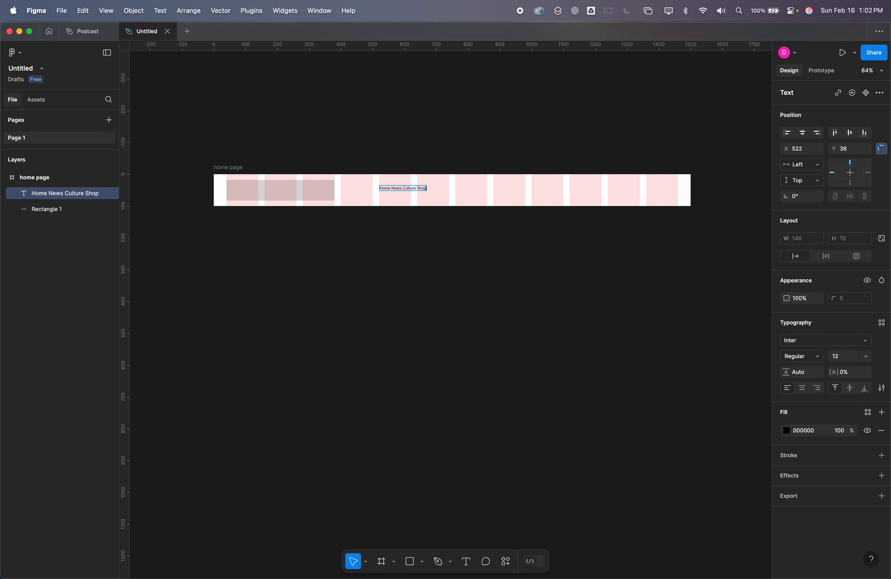
- Revise the navigation text to read "Home News Culture Art Shop Who We Are Contact"
{"action": "key", "text": "BackSpace"}
{"action": "key", "text": "BackSpace"}
{"action": "key", "text": "BackSpace"}
{"action": "type", "text": "Art Sh"}
{"action": "key", "text": "BackSpace"}
{"action": "key", "text": "BackSpace"}
{"action": "key", "text": "BackSpace"}
{"action": "key", "text": "BackSpace"}
{"action": "key", "text": "BackSpace"}
{"action": "key", "text": "BackSpace"}
{"action": "type", "text": "Who We Are CONT"}
- Insert a wide run of spaces between Home and News, and reuse the same gap between News and Culture
{"action": "scroll", "coordinate": [418, 181], "scroll_direction": "up", "scroll_amount": 5}
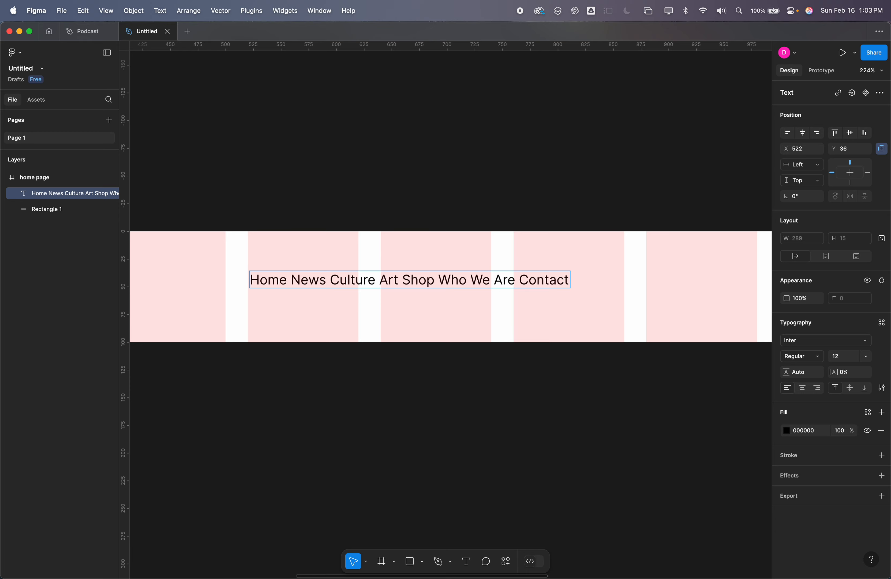
{"action": "type", "text": "."}
{"action": "key", "text": "Delete"}
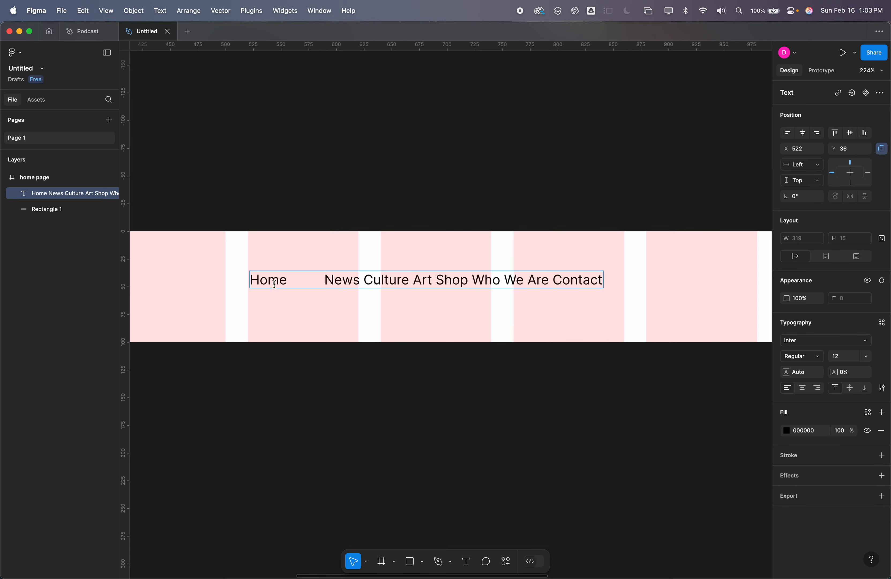
{"action": "left_click_drag", "start_coordinate": [288, 280], "coordinate": [327, 280]}
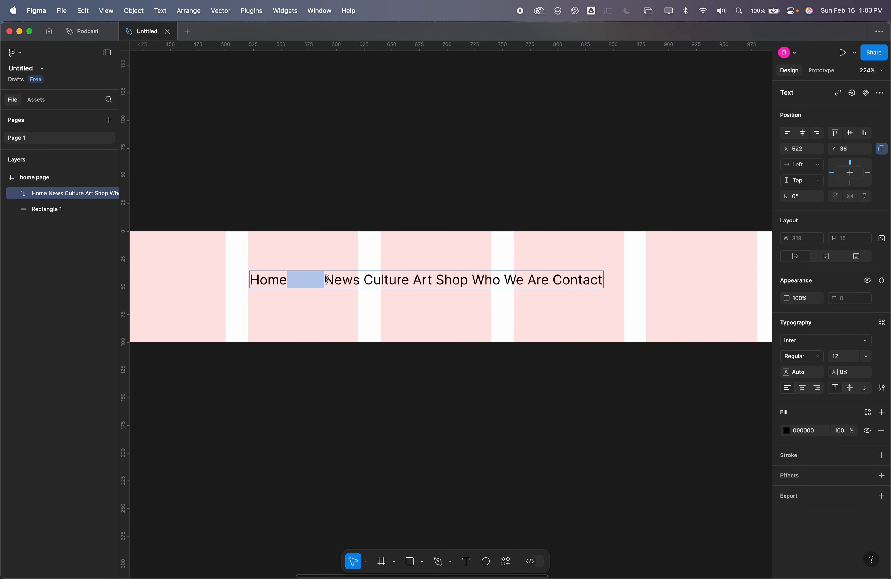
{"action": "left_click", "coordinate": [362, 280]}
{"action": "key", "text": "cmd+v"}
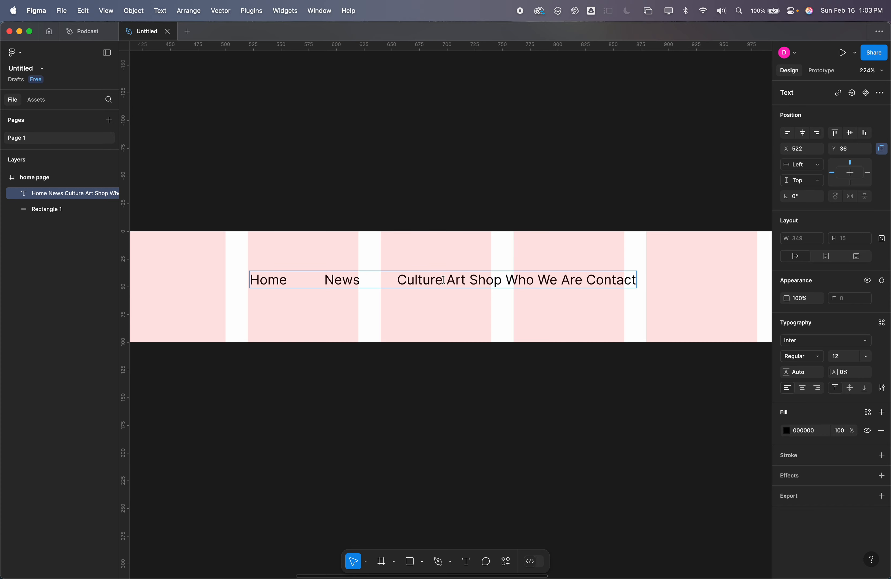
- Paste the same wide gap after Culture, Art, Shop and Who We Are, and finish editing the navigation text
{"action": "left_click", "coordinate": [444, 280]}
{"action": "key", "text": "cmd+v"}
{"action": "left_click", "coordinate": [501, 279]}
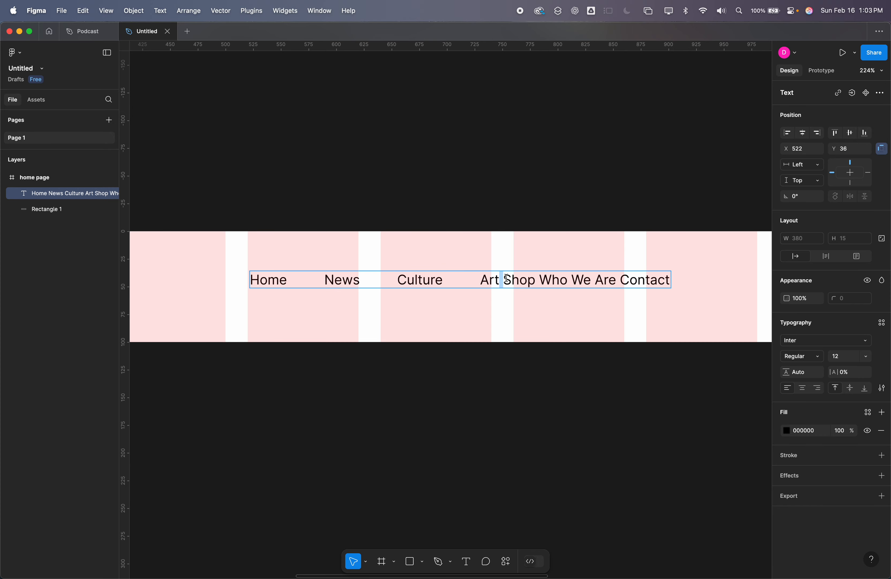
{"action": "key", "text": "cmd+v"}
{"action": "left_click", "coordinate": [569, 281]}
{"action": "key", "text": "cmd+v"}
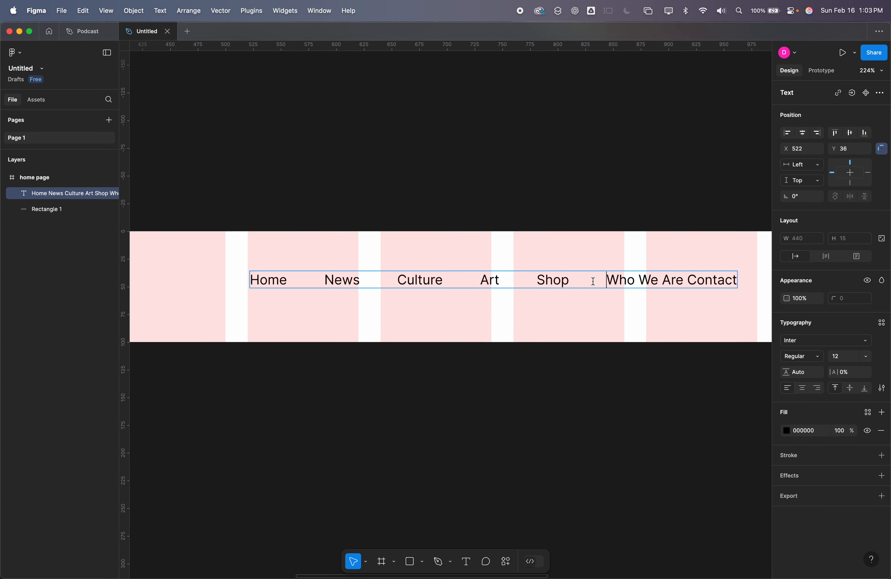
{"action": "left_click", "coordinate": [686, 279]}
{"action": "key", "text": "super+v"}
{"action": "scroll", "coordinate": [691, 280], "scroll_direction": "down", "scroll_amount": 3}
{"action": "scroll", "coordinate": [691, 280], "scroll_direction": "right", "scroll_amount": 10}
{"action": "scroll", "coordinate": [692, 280], "scroll_direction": "down", "scroll_amount": 2}
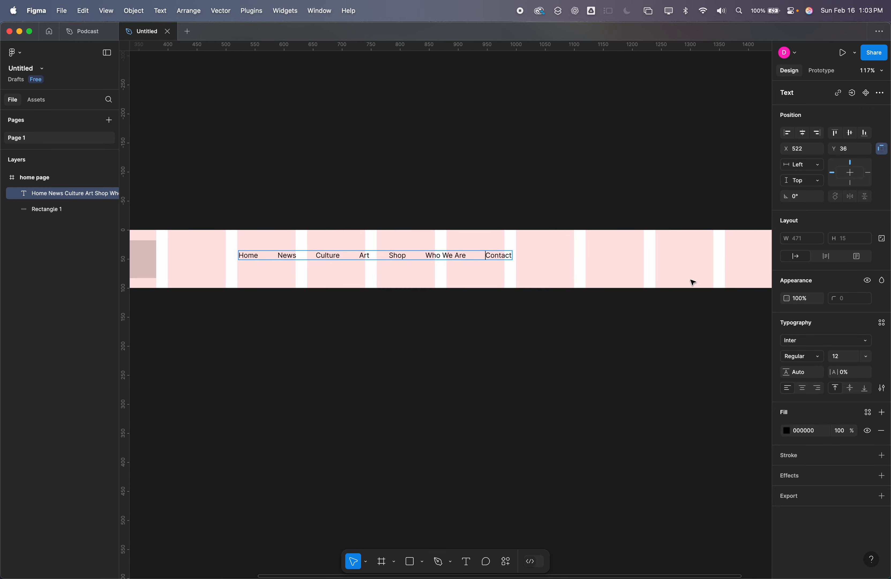
{"action": "key", "text": "Escape"}
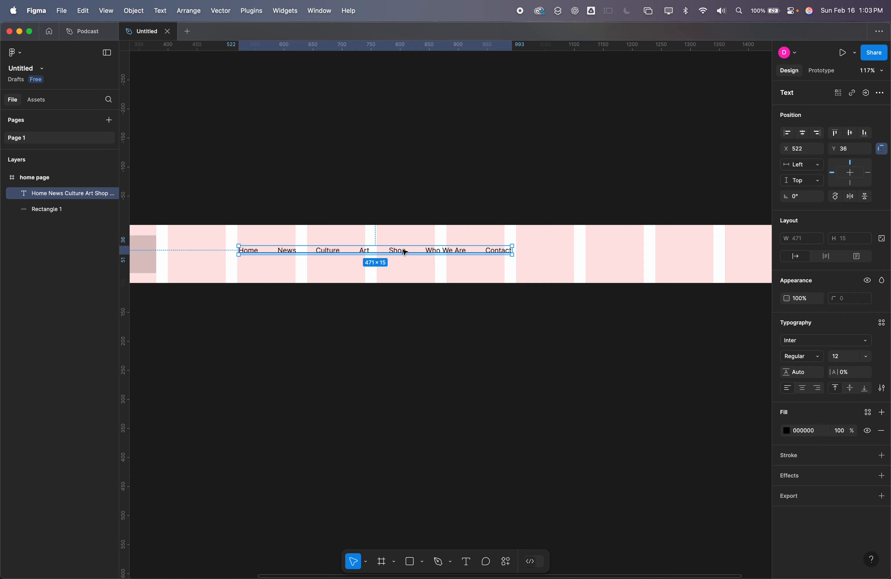
- Move the navigation text toward the frame's right end, to about X 880, Y 43, and check it against the last columns
{"action": "left_click_drag", "start_coordinate": [401, 251], "coordinate": [613, 255]}
{"action": "scroll", "coordinate": [611, 256], "scroll_direction": "right", "scroll_amount": 8}
{"action": "scroll", "coordinate": [610, 257], "scroll_direction": "down", "scroll_amount": 2}
{"action": "scroll", "coordinate": [593, 226], "scroll_direction": "up", "scroll_amount": 10}
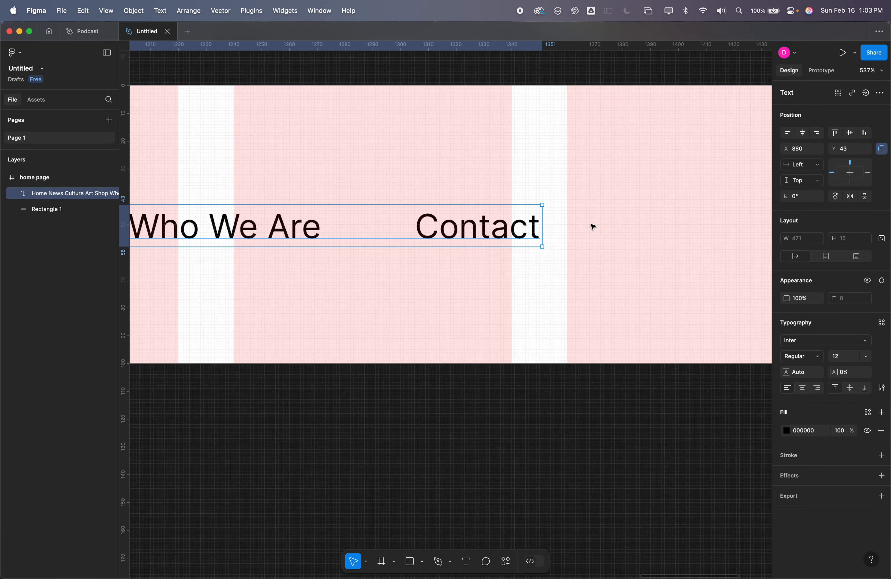
{"action": "scroll", "coordinate": [484, 189], "scroll_direction": "down", "scroll_amount": 5}
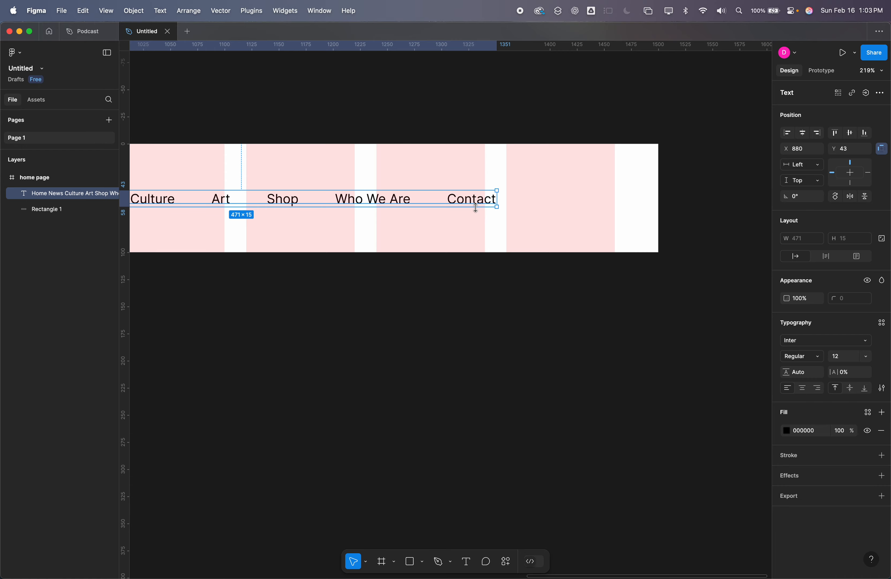
- Move the navigation text to X 870 so it ends at the eleventh column, and right-align its text
{"action": "left_click_drag", "start_coordinate": [472, 199], "coordinate": [465, 197]}
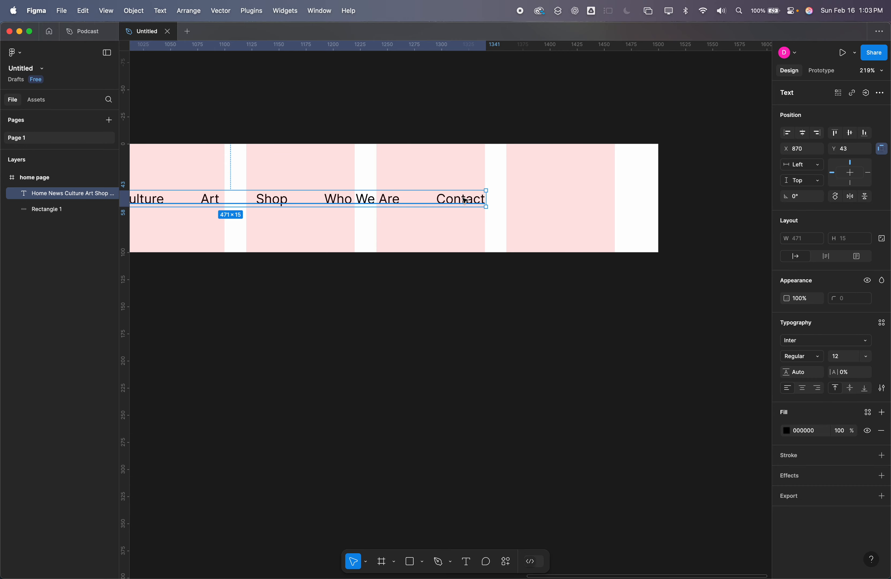
{"action": "scroll", "coordinate": [378, 189], "scroll_direction": "left", "scroll_amount": 10}
{"action": "scroll", "coordinate": [379, 189], "scroll_direction": "down", "scroll_amount": 2}
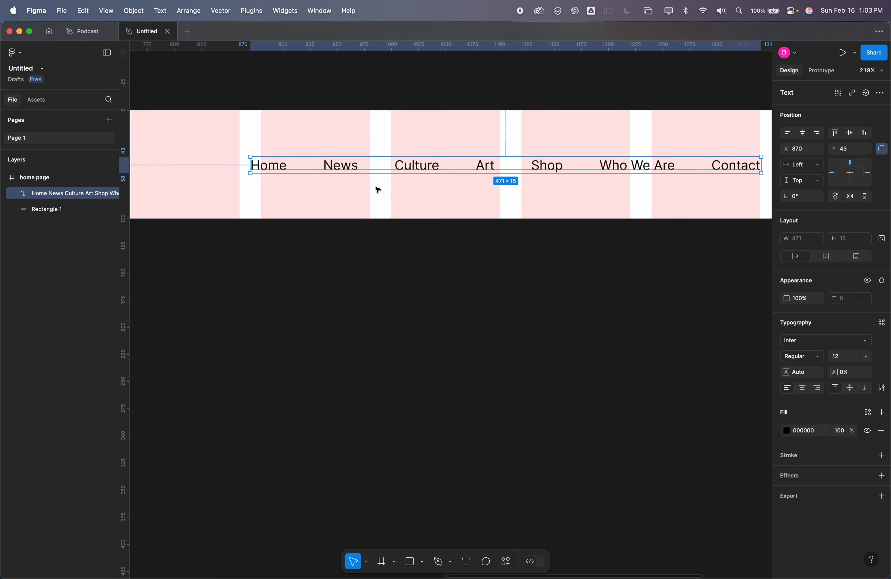
{"action": "double_click", "coordinate": [406, 158]}
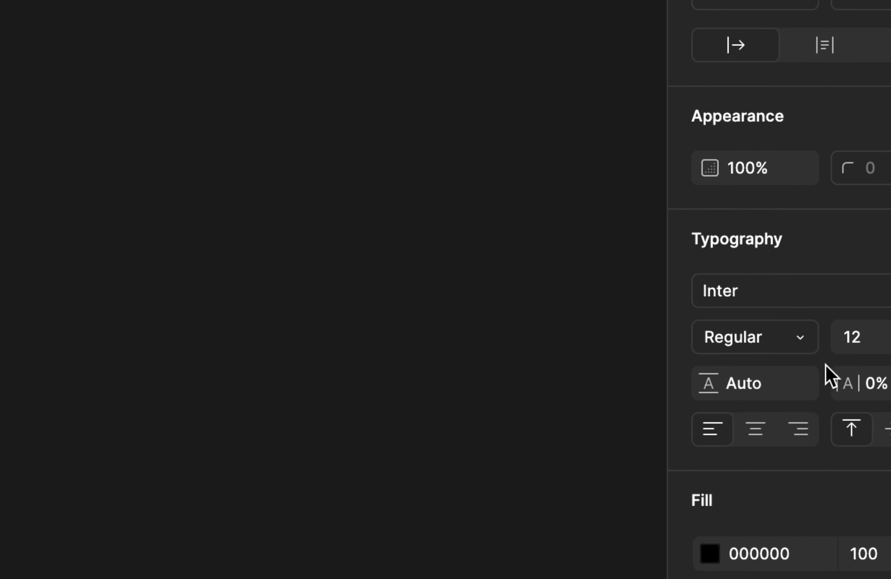
{"action": "left_click", "coordinate": [801, 428]}
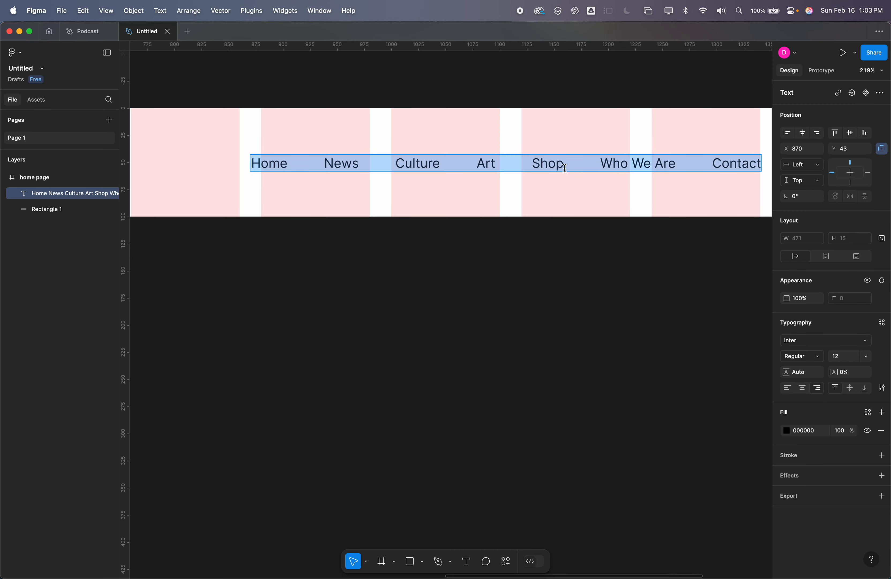
- Add "Politics" between News and Culture in the navigation text, followed by the same wide gap as the other items
{"action": "left_click", "coordinate": [565, 168]}
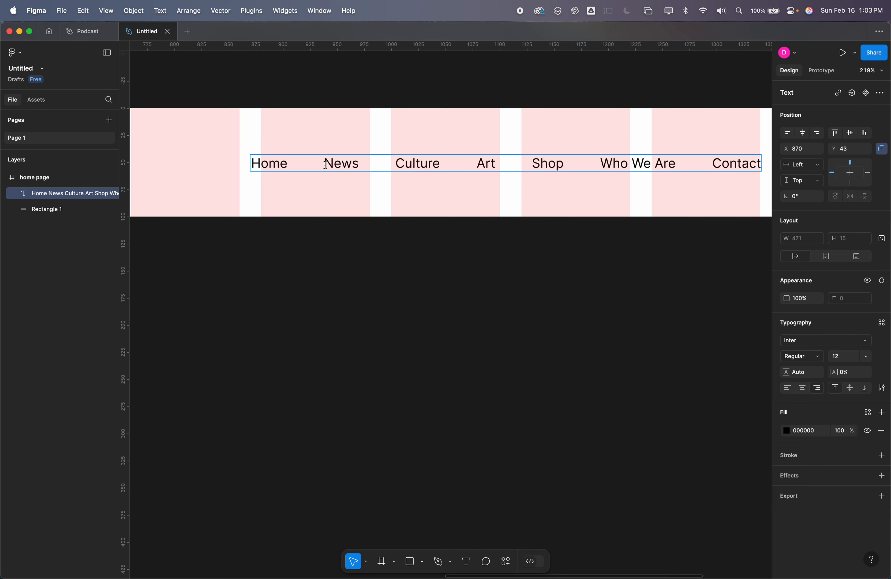
{"action": "left_click_drag", "start_coordinate": [360, 164], "coordinate": [396, 164]}
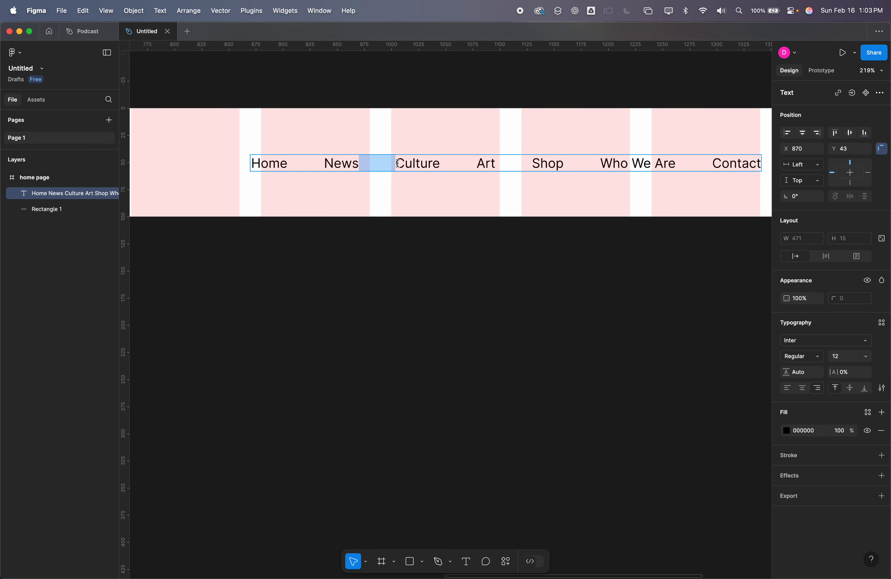
{"action": "left_click", "coordinate": [398, 163]}
{"action": "key", "text": "super+v"}
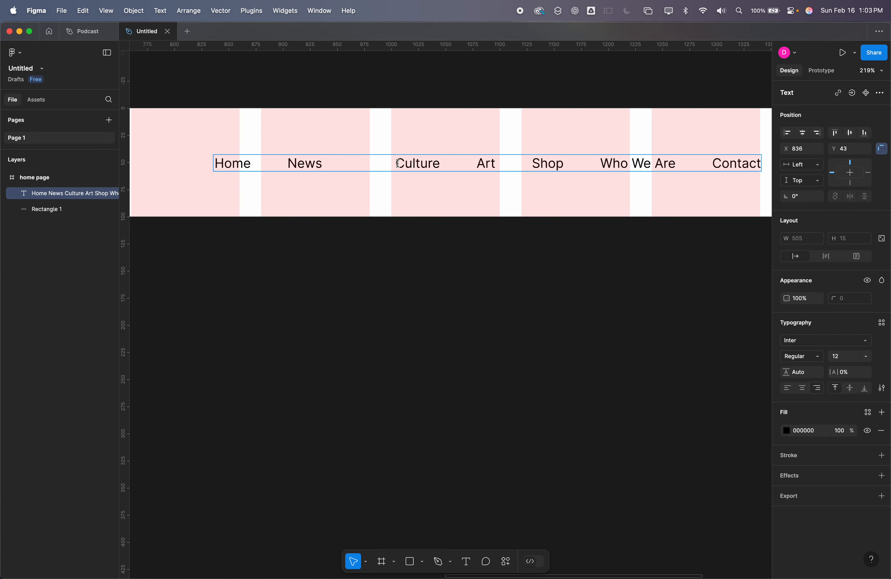
{"action": "key", "text": "super+z"}
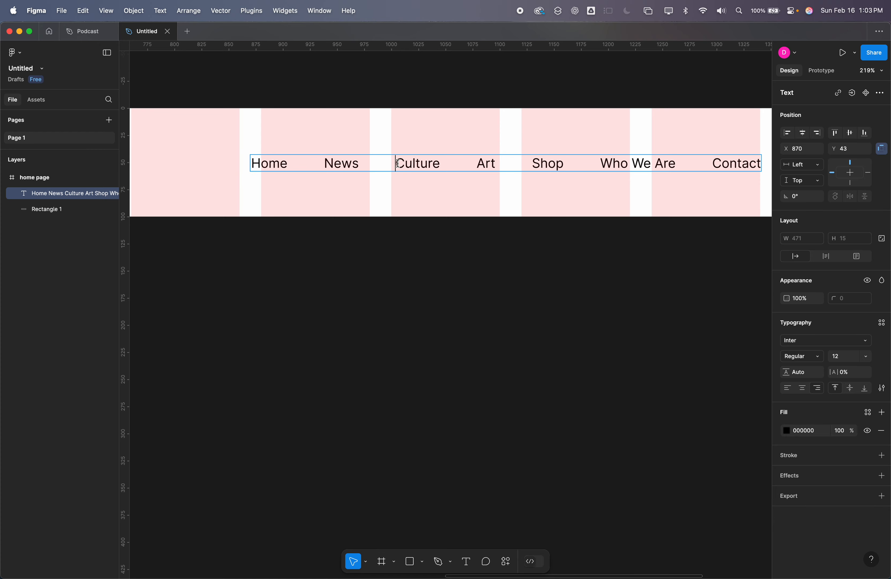
{"action": "type", "text": "Politics"}
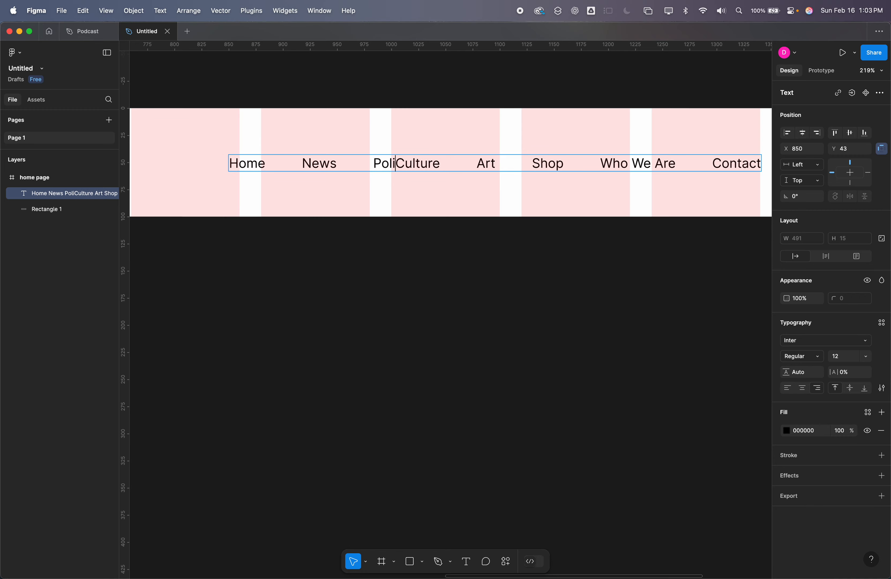
{"action": "key", "text": "super+v"}
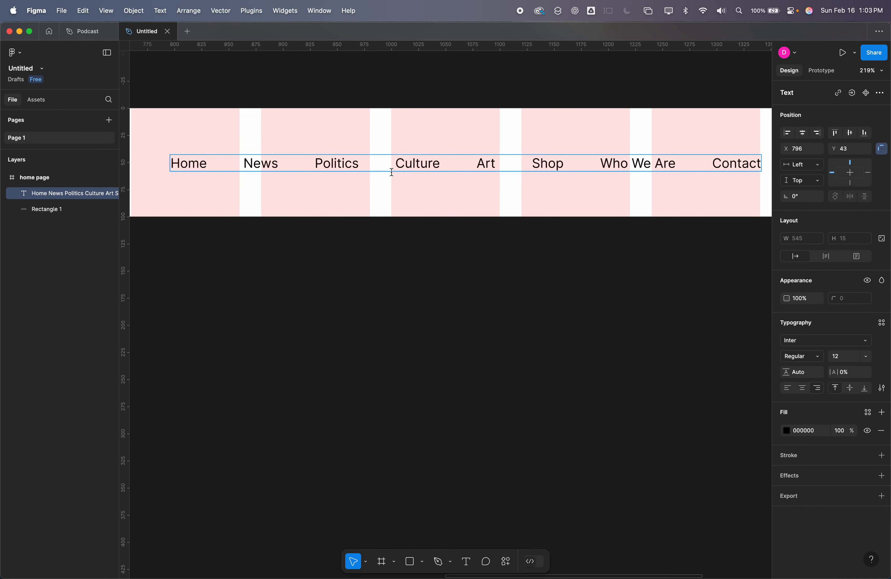
- Nudge the navigation text to X 795 so it ends exactly on the eleventh column's edge, and centre it vertically in the frame
{"action": "scroll", "coordinate": [762, 158], "scroll_direction": "up", "scroll_amount": 5}
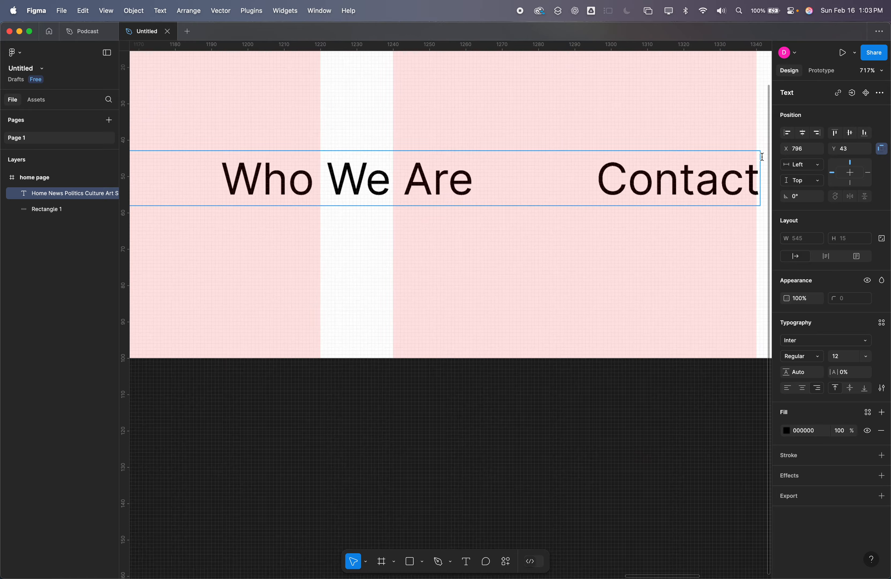
{"action": "scroll", "coordinate": [762, 157], "scroll_direction": "up", "scroll_amount": 8}
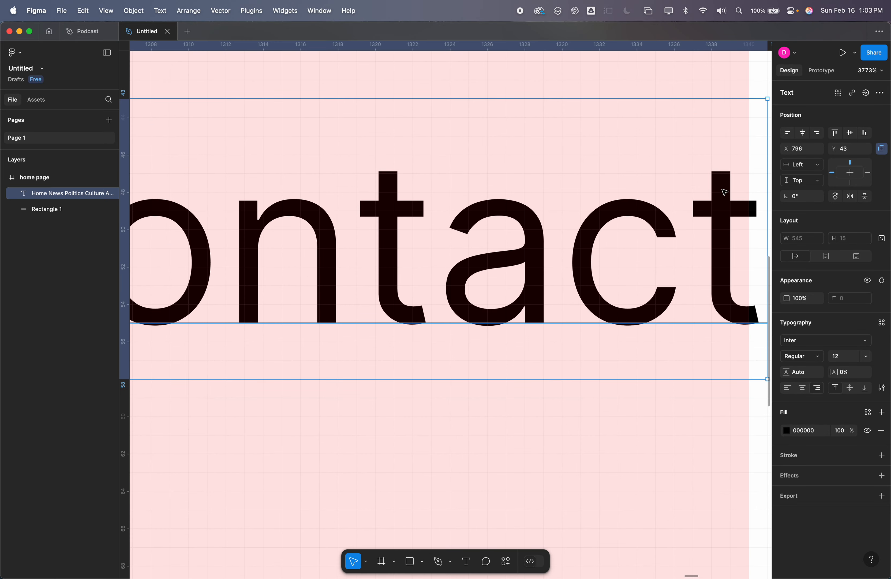
{"action": "key", "text": "Left"}
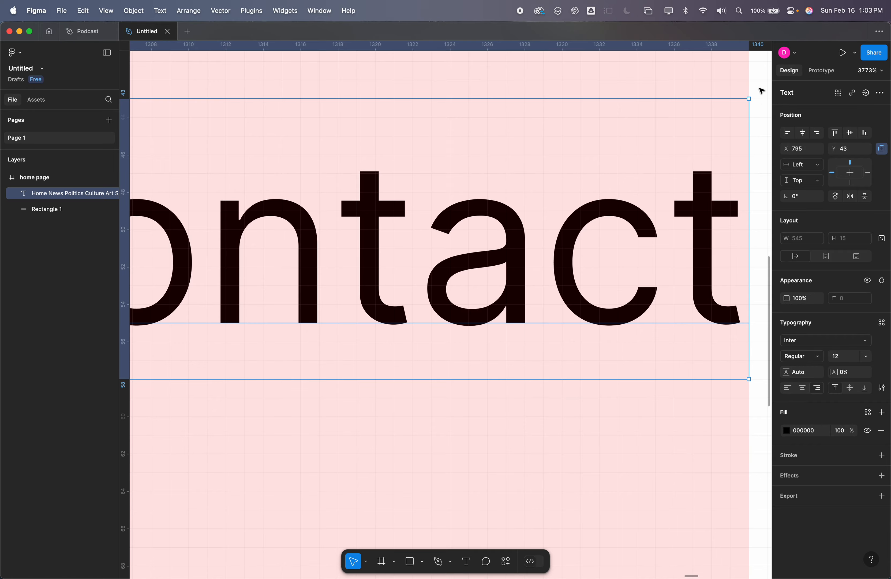
{"action": "scroll", "coordinate": [756, 80], "scroll_direction": "down", "scroll_amount": 10}
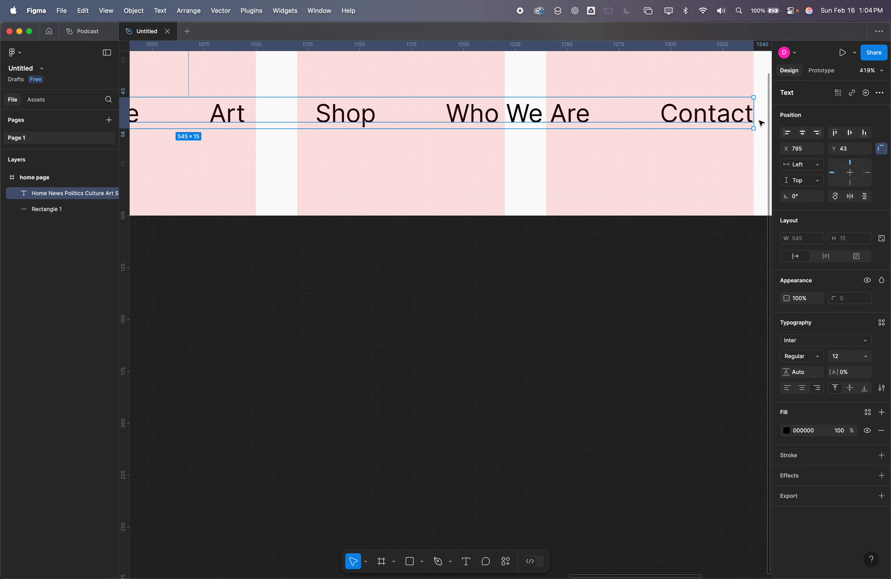
{"action": "scroll", "coordinate": [760, 123], "scroll_direction": "down", "scroll_amount": 5}
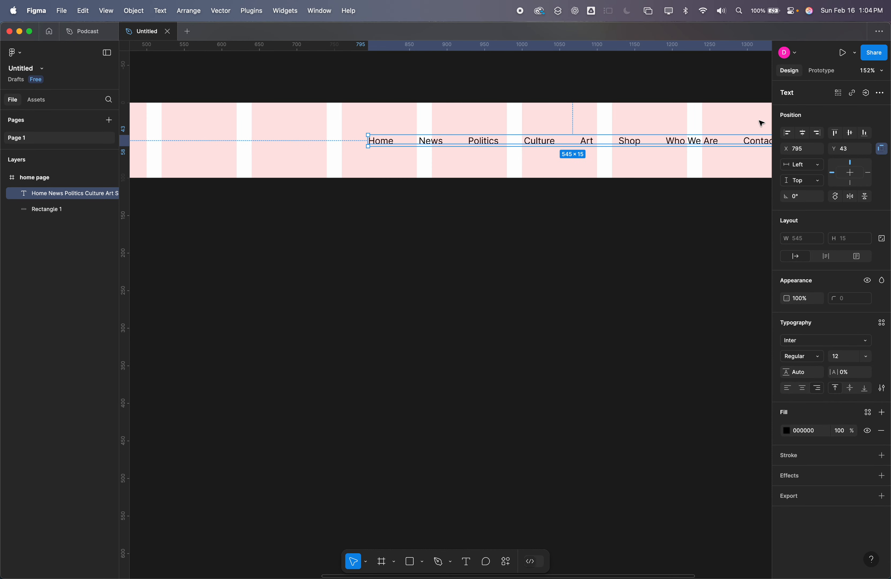
{"action": "left_click", "coordinate": [850, 133]}
- Change the logo placeholder rectangle's fill to a saturated purple
{"action": "scroll", "coordinate": [265, 151], "scroll_direction": "down", "scroll_amount": 5}
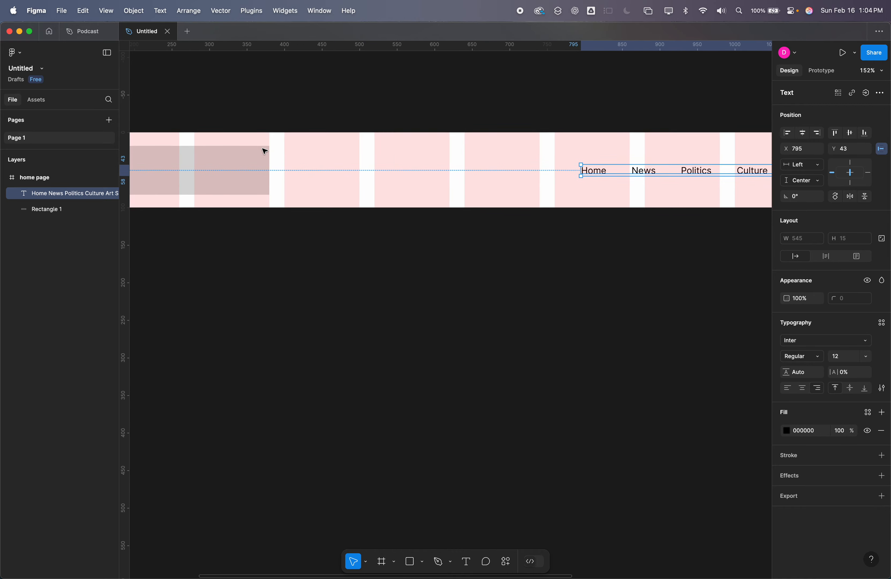
{"action": "left_click", "coordinate": [191, 153]}
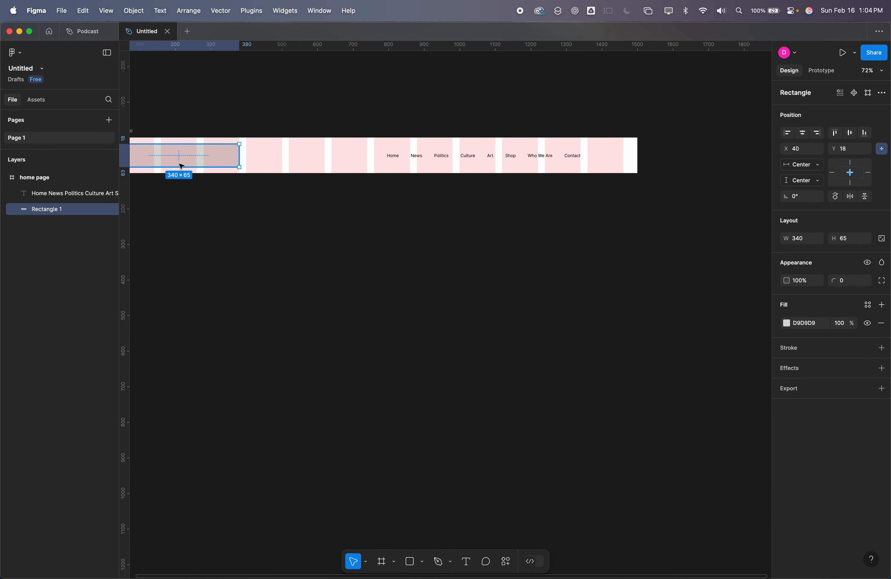
{"action": "left_click", "coordinate": [783, 324]}
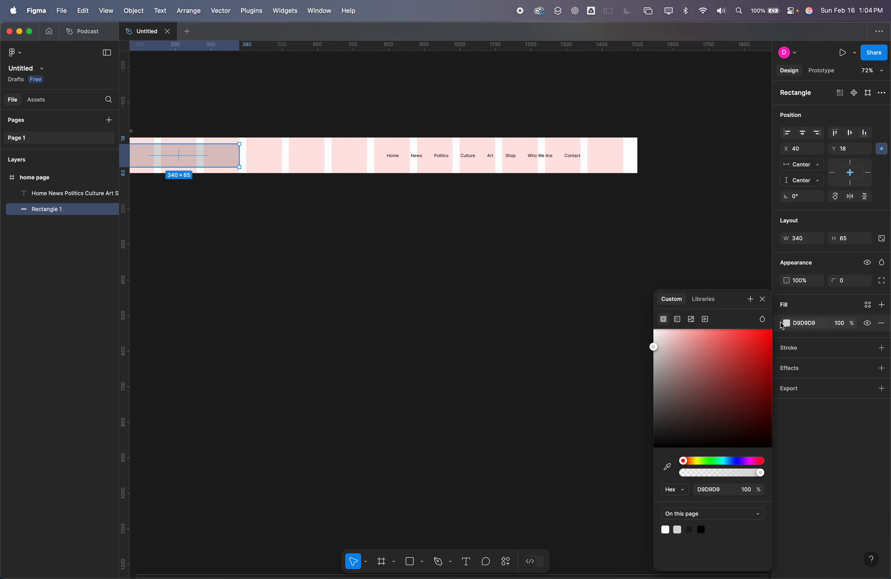
{"action": "left_click_drag", "start_coordinate": [747, 461], "coordinate": [741, 461]}
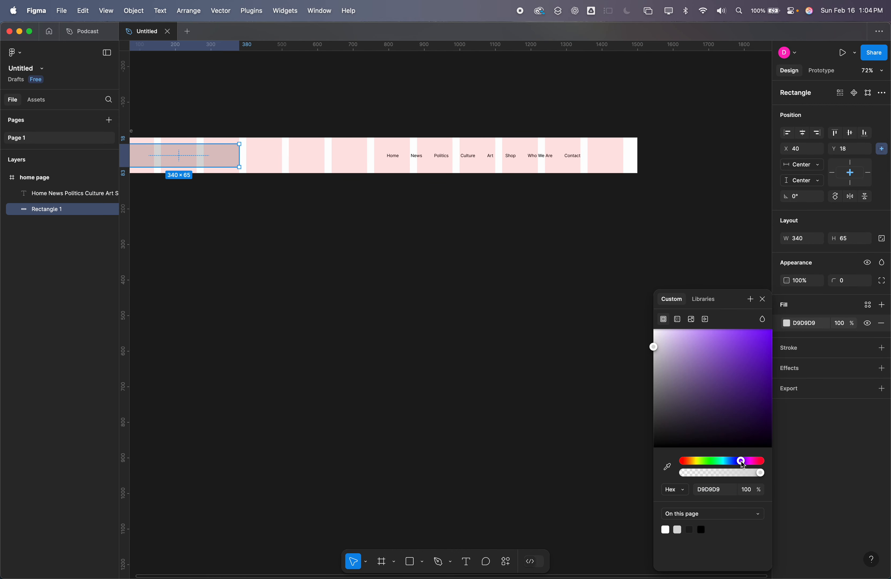
{"action": "left_click_drag", "start_coordinate": [762, 382], "coordinate": [779, 348]}
{"action": "left_click", "coordinate": [511, 103]}
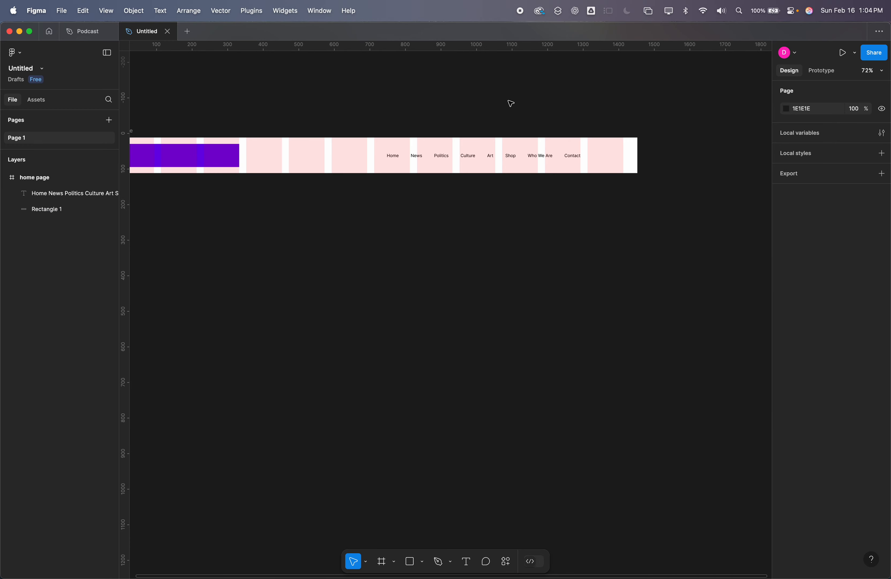
- Draw a 15 × 15 circle at the start of the last column, level with the navigation text, at X 1360, Y 43
{"action": "scroll", "coordinate": [660, 120], "scroll_direction": "up", "scroll_amount": 5}
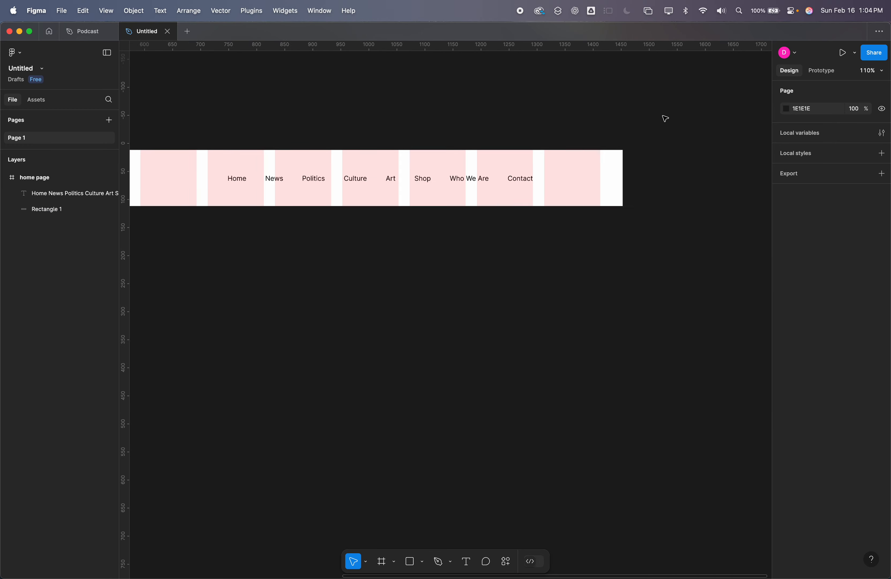
{"action": "left_click", "coordinate": [423, 561]}
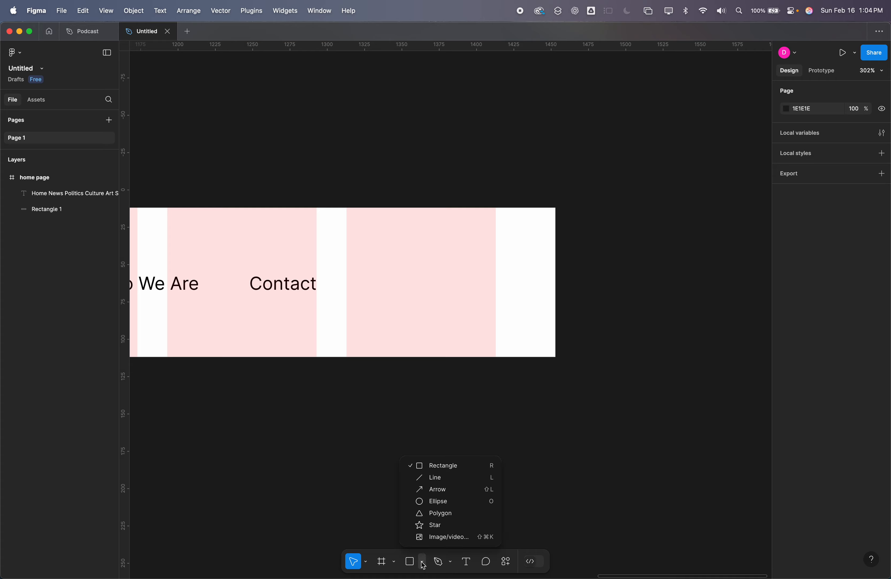
{"action": "left_click", "coordinate": [447, 487]}
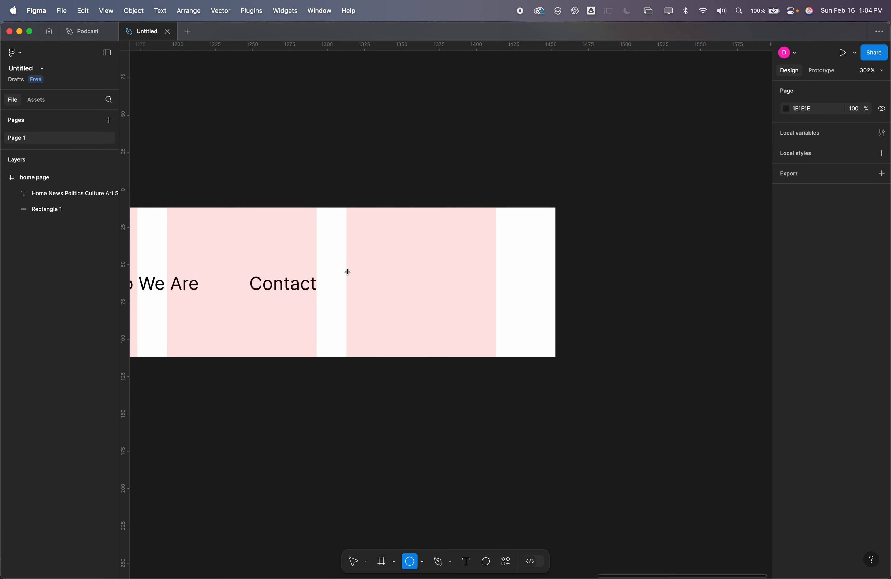
{"action": "left_click_drag", "start_coordinate": [347, 272], "coordinate": [369, 294]}
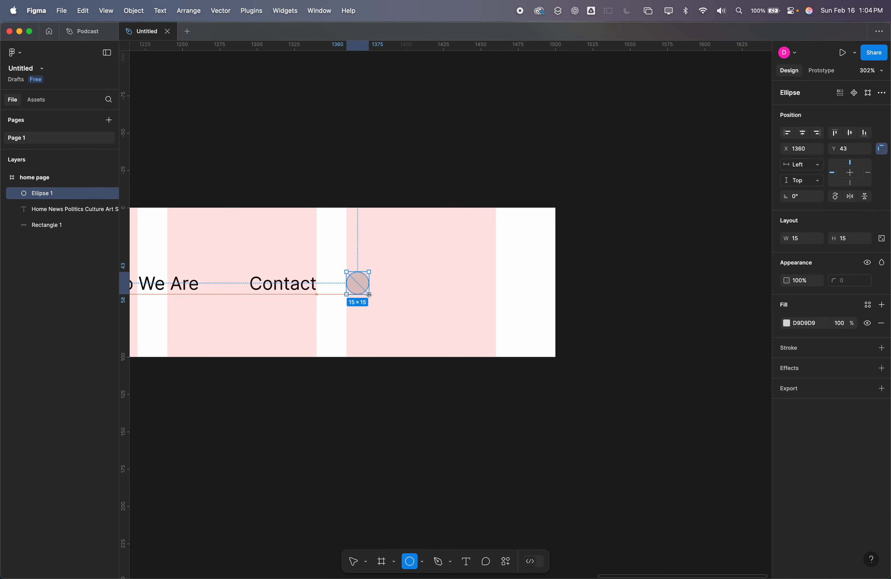
{"action": "left_click", "coordinate": [374, 151]}
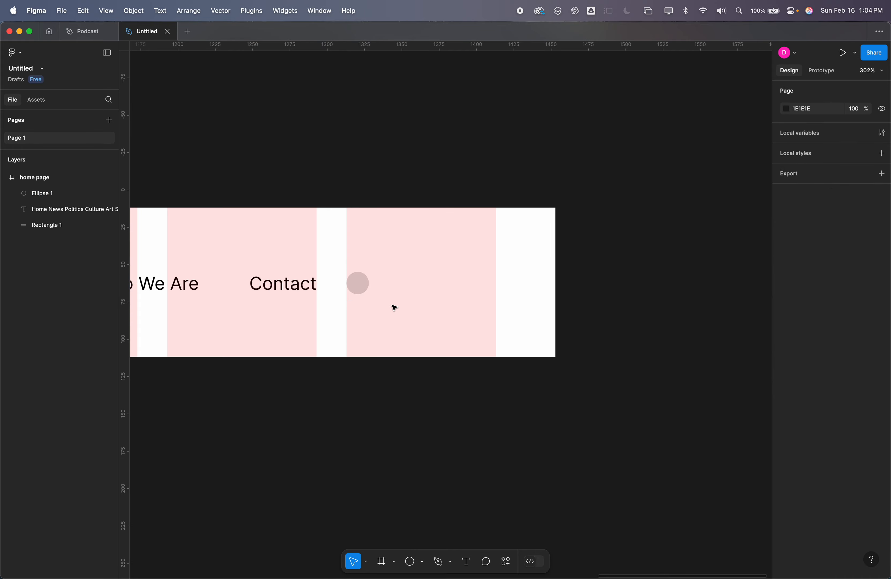
- Duplicate the circle into a row of five across the last column, with the last circle at X 1445, Y 43
{"action": "left_click", "coordinate": [354, 284]}
{"action": "key", "text": "super+d"}
{"action": "left_click_drag", "start_coordinate": [355, 284], "coordinate": [451, 289]}
{"action": "key", "text": "super+d"}
{"action": "key", "text": "super+d"}
{"action": "left_click_drag", "start_coordinate": [464, 291], "coordinate": [483, 292]}
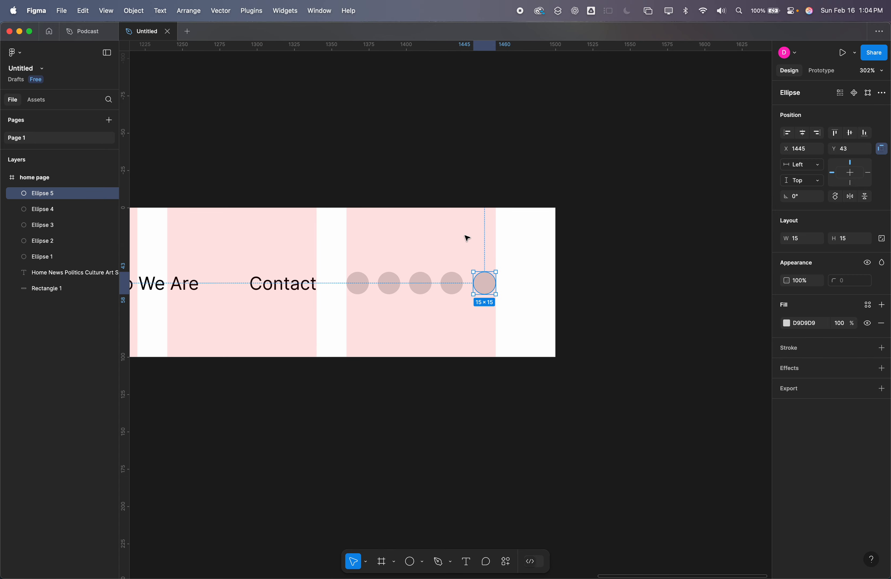
- Examine the spacing of the five circles and how the row fits the last column's edges
{"action": "left_click_drag", "start_coordinate": [535, 247], "coordinate": [347, 308]}
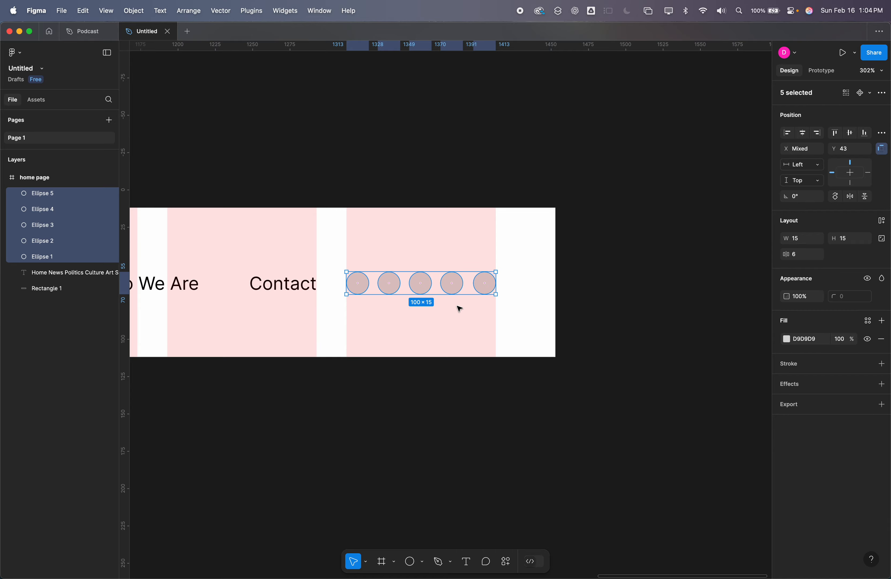
{"action": "scroll", "coordinate": [386, 288], "scroll_direction": "right", "scroll_amount": 1}
{"action": "scroll", "coordinate": [359, 290], "scroll_direction": "up", "scroll_amount": 10}
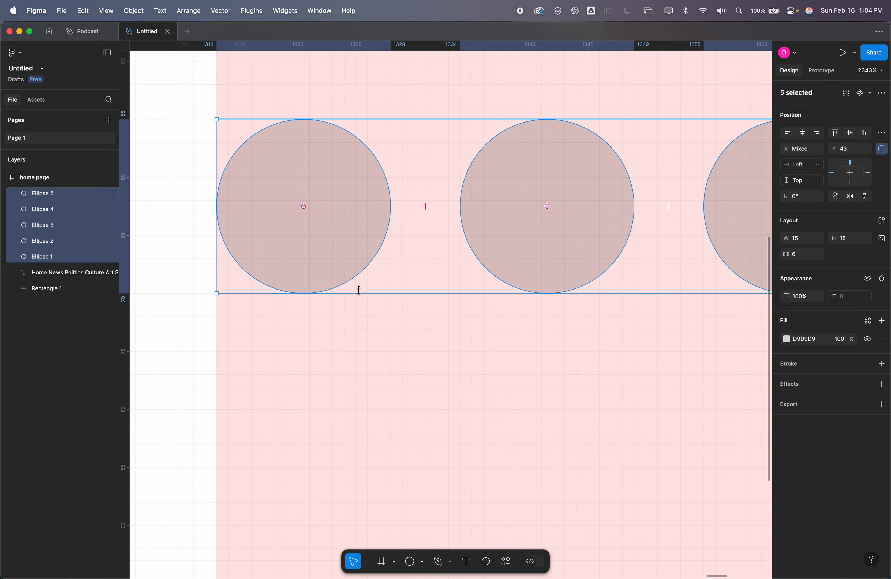
{"action": "scroll", "coordinate": [359, 290], "scroll_direction": "down", "scroll_amount": 3}
{"action": "scroll", "coordinate": [359, 291], "scroll_direction": "right", "scroll_amount": 2}
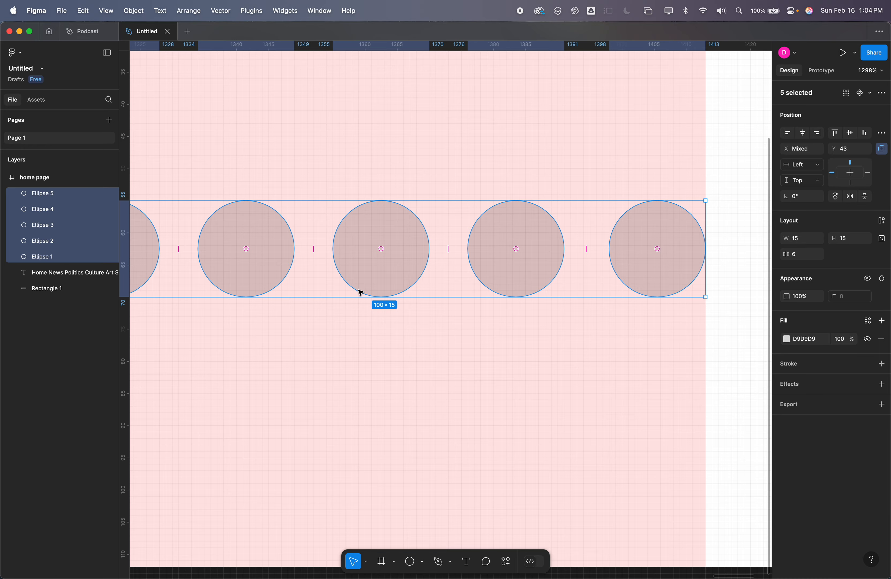
{"action": "scroll", "coordinate": [360, 293], "scroll_direction": "down", "scroll_amount": 8}
{"action": "scroll", "coordinate": [359, 292], "scroll_direction": "up", "scroll_amount": 2}
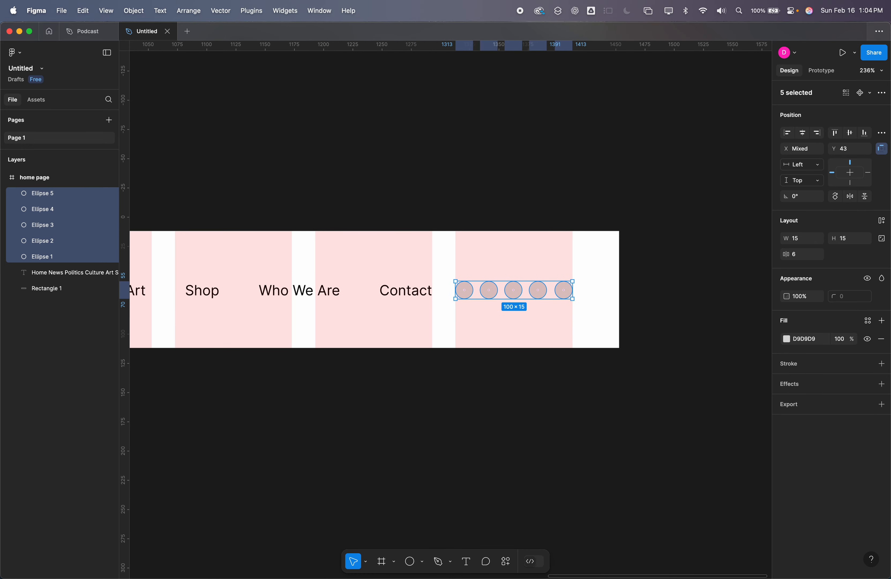
{"action": "left_click", "coordinate": [411, 206]}
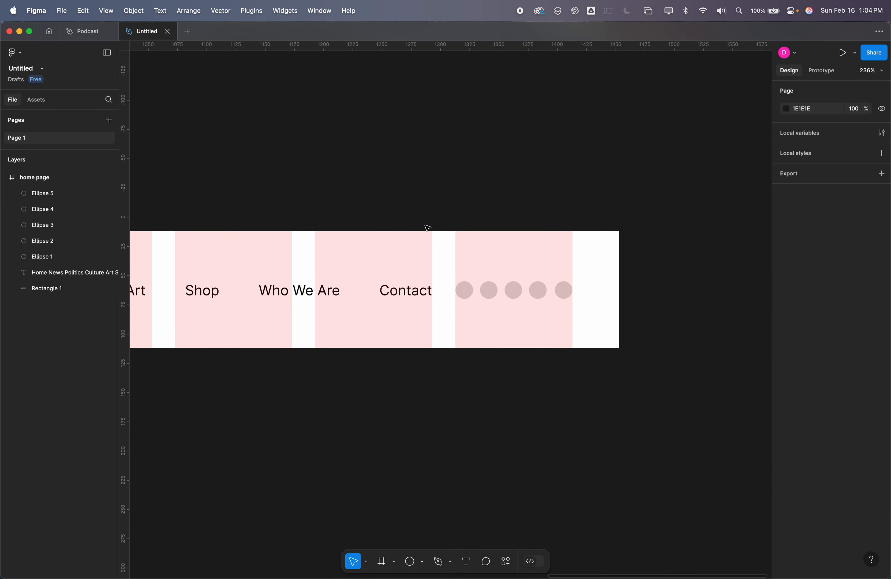
- Set the navigation text's fill colour to 777777
{"action": "scroll", "coordinate": [427, 228], "scroll_direction": "down", "scroll_amount": 10}
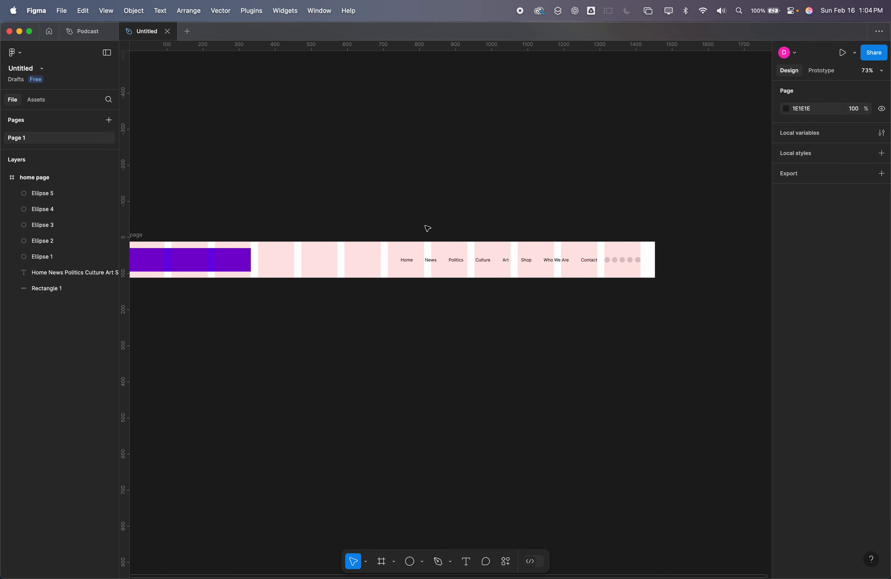
{"action": "scroll", "coordinate": [427, 227], "scroll_direction": "up", "scroll_amount": 2}
{"action": "left_click", "coordinate": [469, 289]}
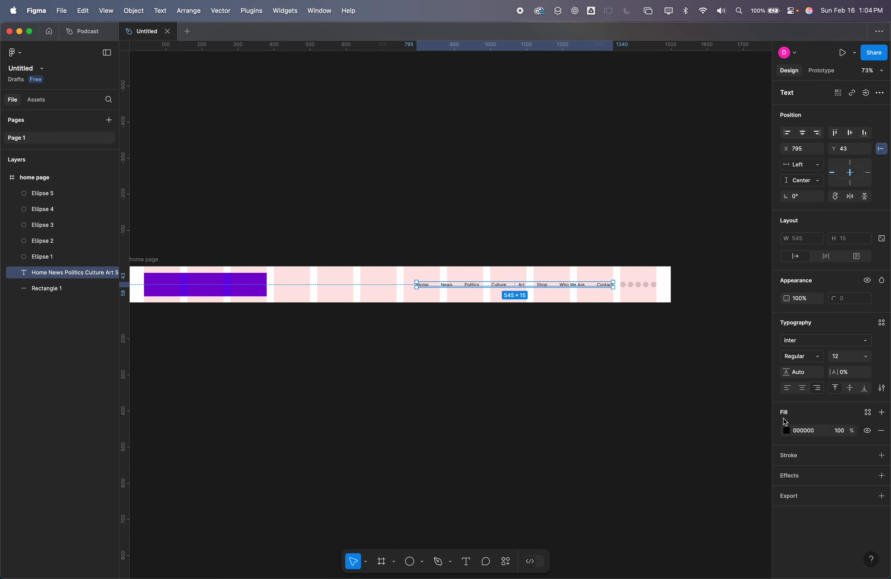
{"action": "left_click", "coordinate": [787, 432]}
{"action": "left_click_drag", "start_coordinate": [679, 432], "coordinate": [653, 429]}
{"action": "left_click", "coordinate": [712, 495]}
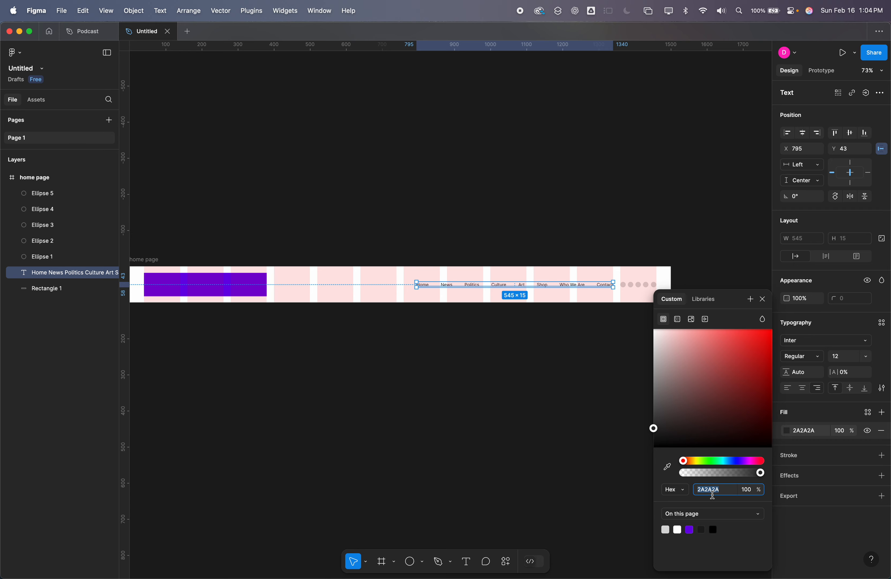
{"action": "type", "text": "777"}
{"action": "key", "text": "Tab"}
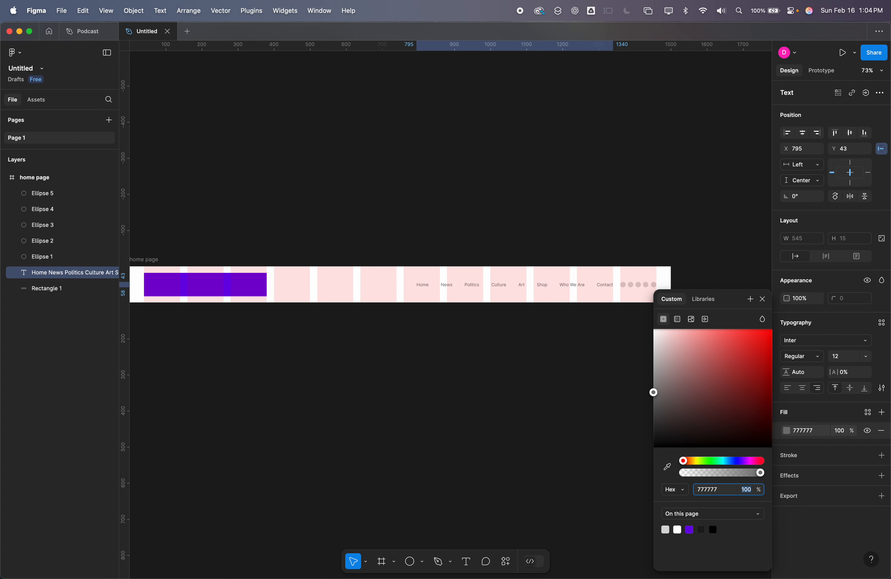
- Hide the home page frame's 12-column layout grid
{"action": "left_click", "coordinate": [497, 178]}
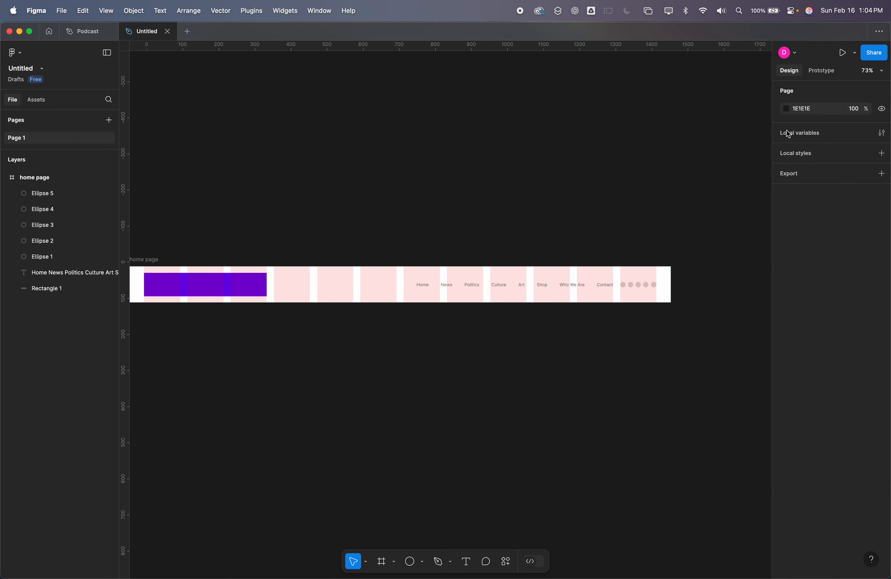
{"action": "left_click", "coordinate": [150, 260]}
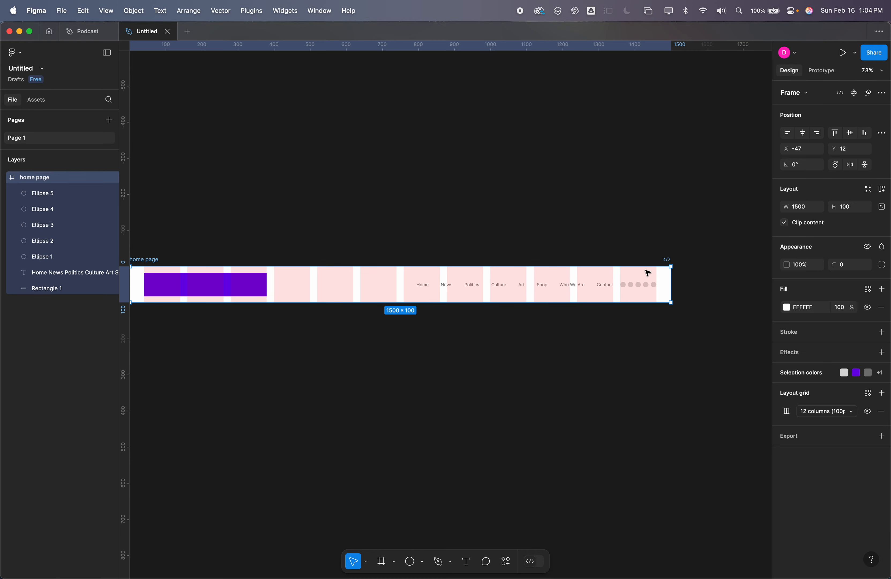
{"action": "left_click", "coordinate": [868, 411]}
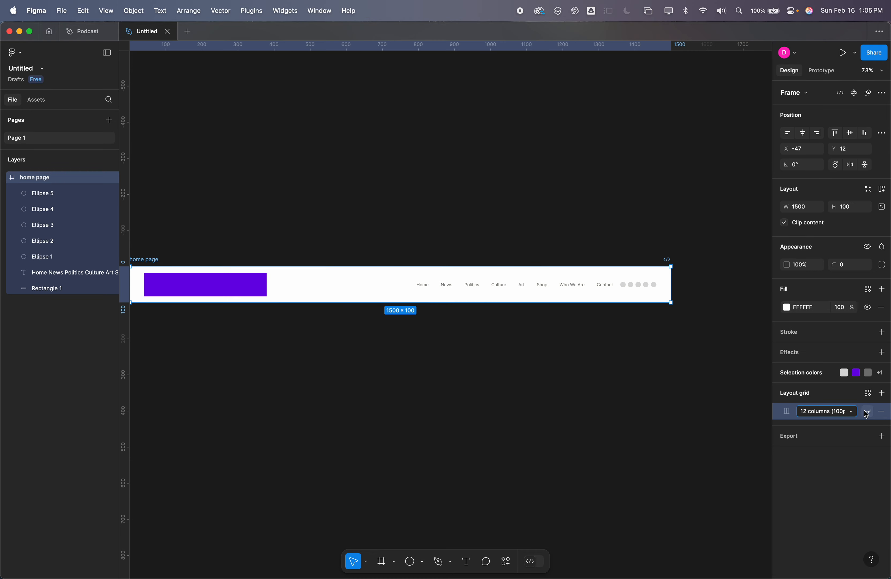
{"action": "scroll", "coordinate": [355, 373], "scroll_direction": "down", "scroll_amount": 3}
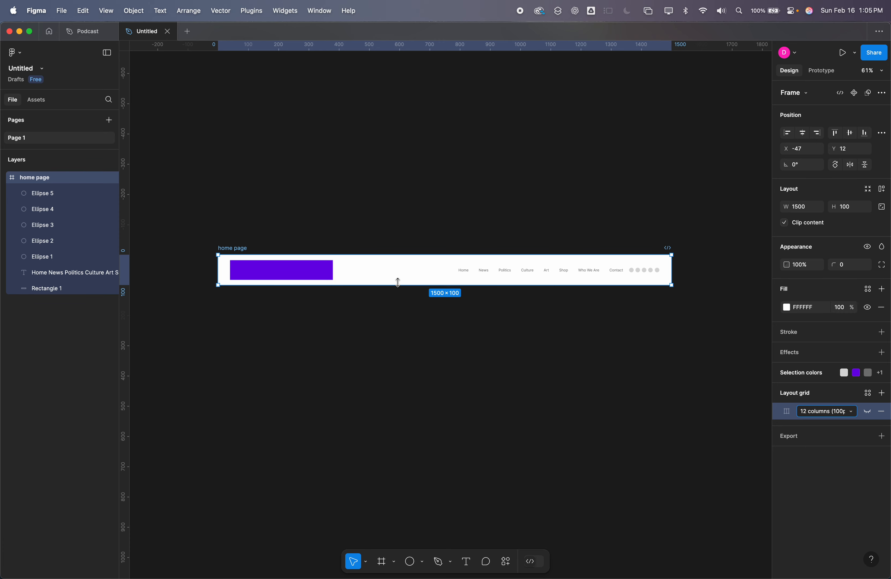
{"action": "left_click_drag", "start_coordinate": [398, 282], "coordinate": [418, 286]}
{"action": "left_click", "coordinate": [677, 360]}
- Set the navigation text's horizontal constraint to Center
{"action": "left_click", "coordinate": [602, 270]}
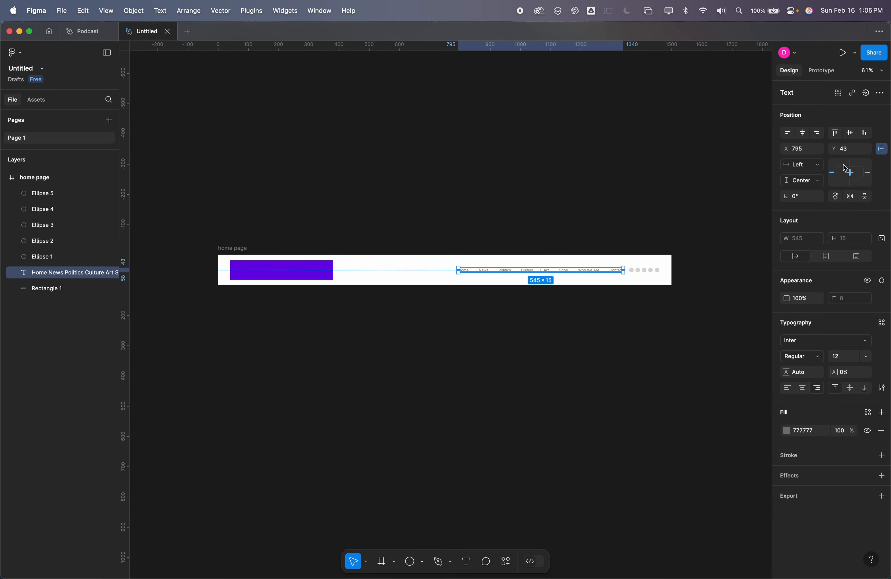
{"action": "left_click", "coordinate": [851, 173]}
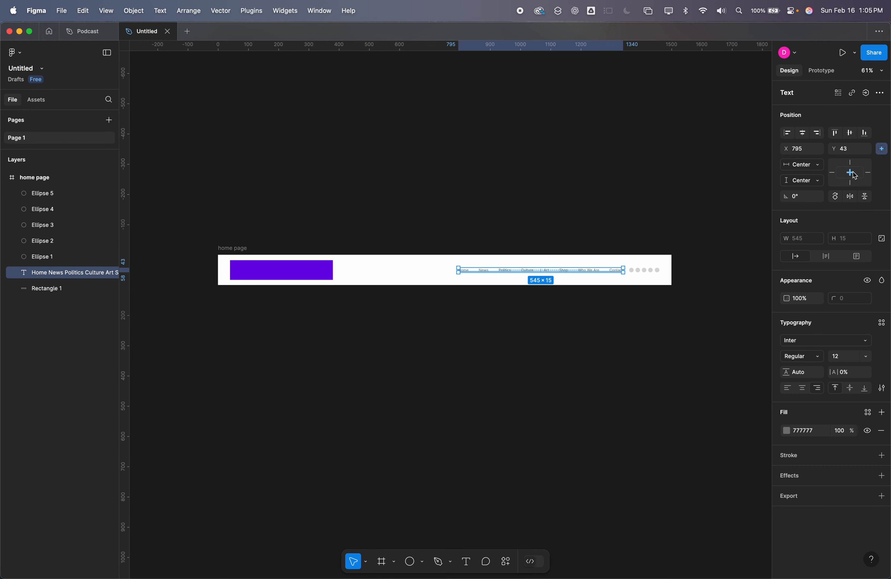
{"action": "left_click", "coordinate": [883, 149]}
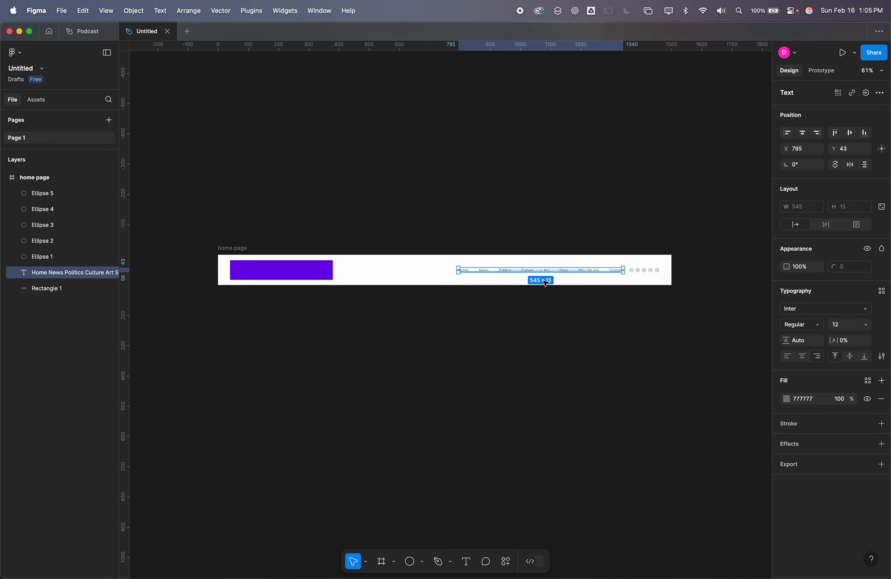
{"action": "left_click", "coordinate": [469, 287]}
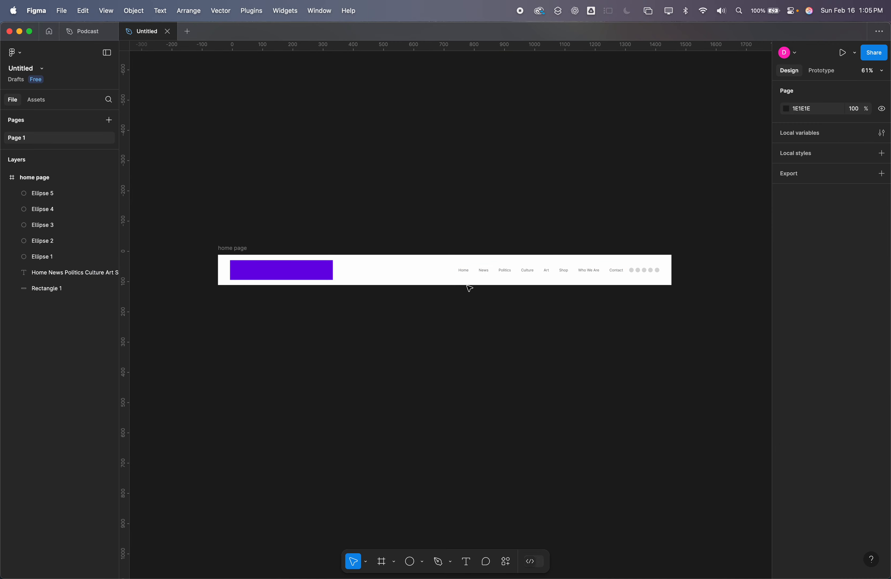
- Stretch the home page frame to about 369 high and try moving the navigation text back up to Y 46
{"action": "left_click", "coordinate": [231, 248]}
{"action": "left_click_drag", "start_coordinate": [384, 285], "coordinate": [383, 366]}
{"action": "left_click", "coordinate": [493, 310]}
{"action": "left_click_drag", "start_coordinate": [494, 311], "coordinate": [494, 270]}
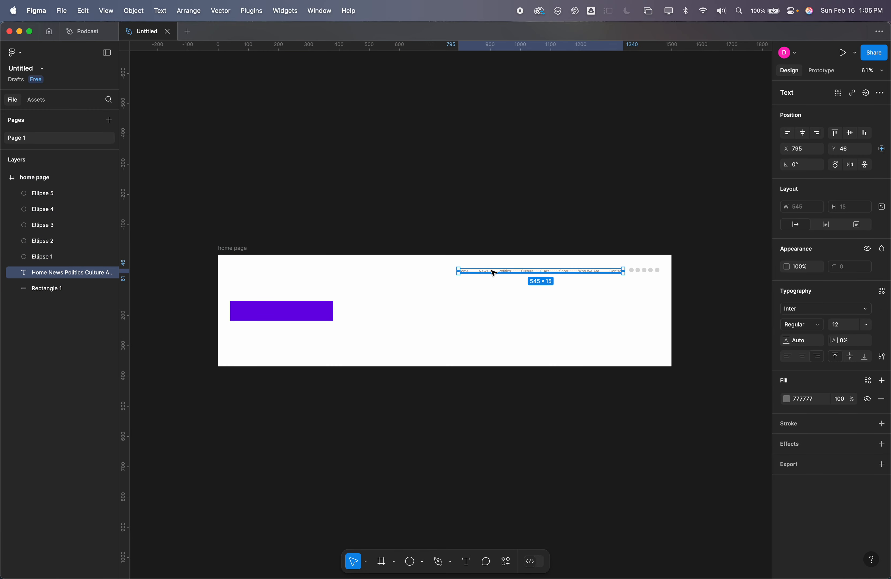
{"action": "key", "text": "super+z"}
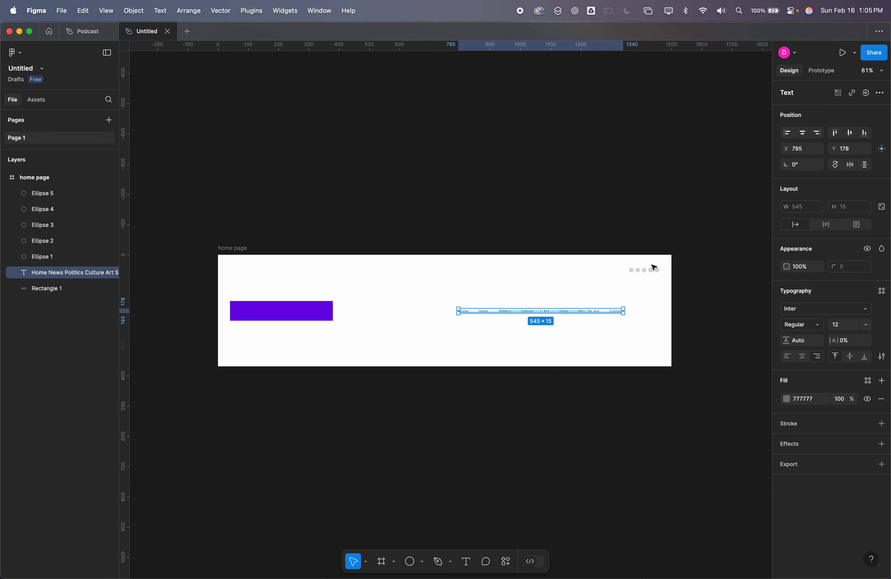
{"action": "left_click", "coordinate": [544, 368]}
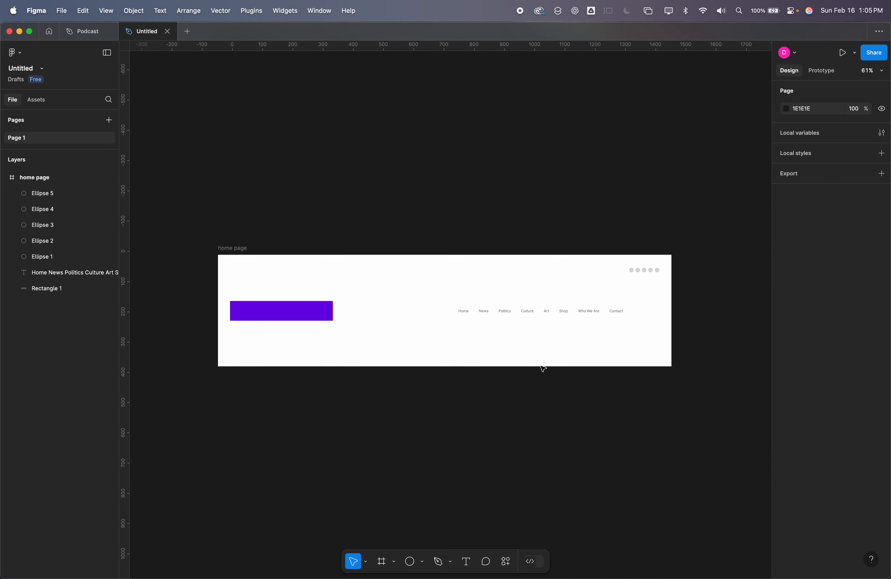
- Set the home page frame's height to 800
{"action": "left_click", "coordinate": [241, 249]}
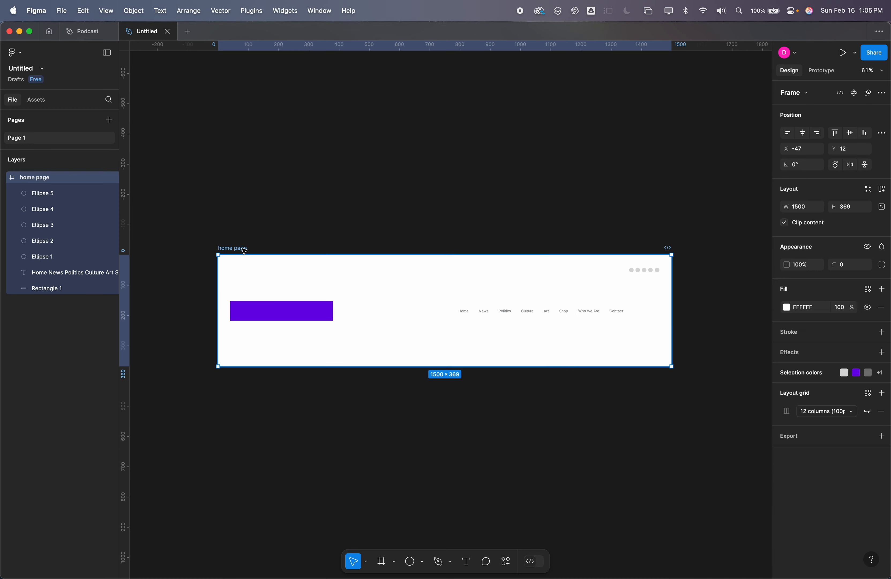
{"action": "left_click_drag", "start_coordinate": [495, 369], "coordinate": [495, 422]}
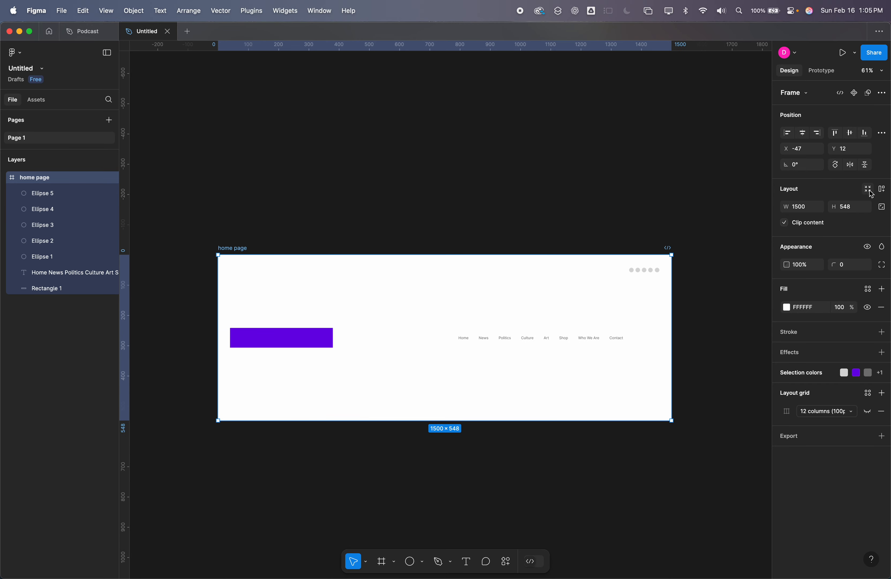
{"action": "left_click", "coordinate": [856, 211]}
{"action": "type", "text": "800"}
{"action": "key", "text": "Return"}
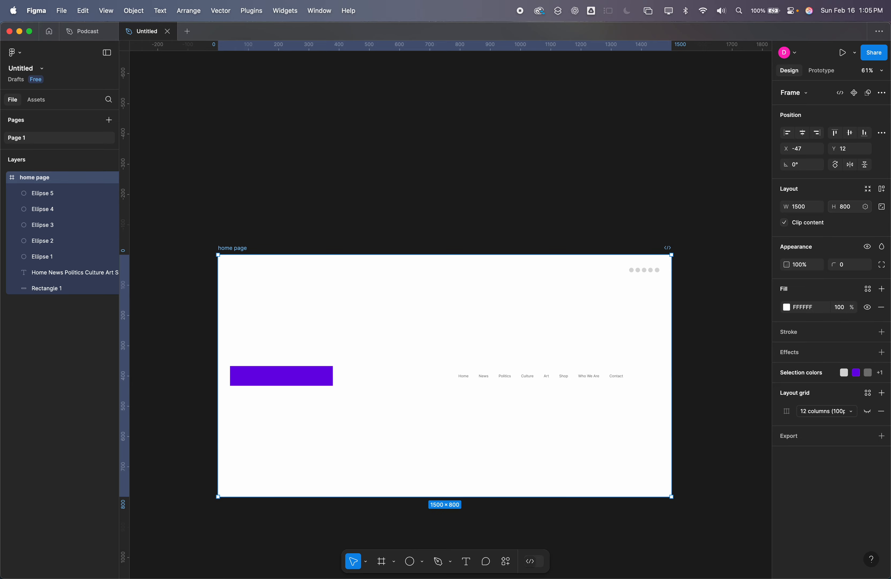
- Move the navigation text and the purple logo rectangle together up into the header, level with the row of circles
{"action": "left_click", "coordinate": [601, 376]}
{"action": "left_click", "coordinate": [292, 382], "text": "shift"}
{"action": "left_click_drag", "start_coordinate": [304, 383], "coordinate": [306, 278]}
{"action": "left_click", "coordinate": [417, 193]}
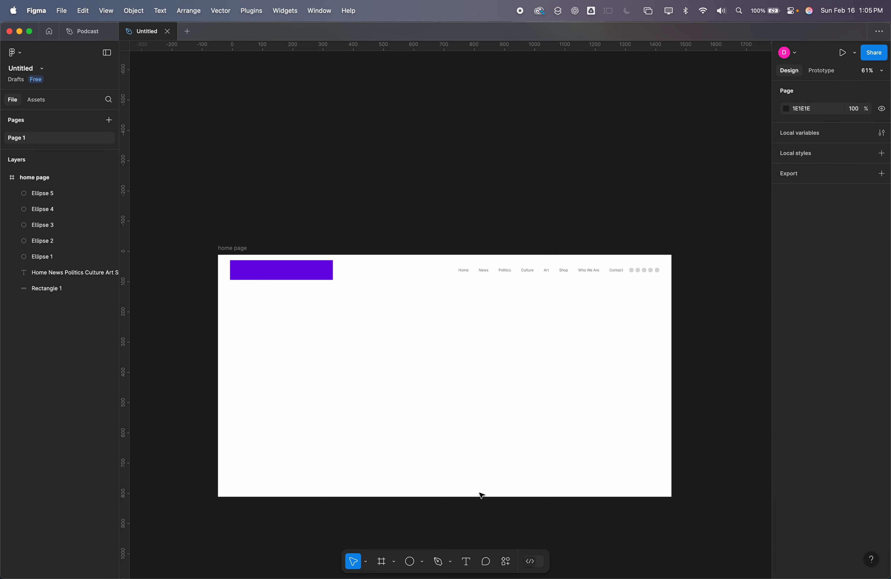
- Show the frame's layout grid again and draw a 1500 × 696 rectangle below the header at X 0, Y 104
{"action": "scroll", "coordinate": [482, 495], "scroll_direction": "down", "scroll_amount": 4}
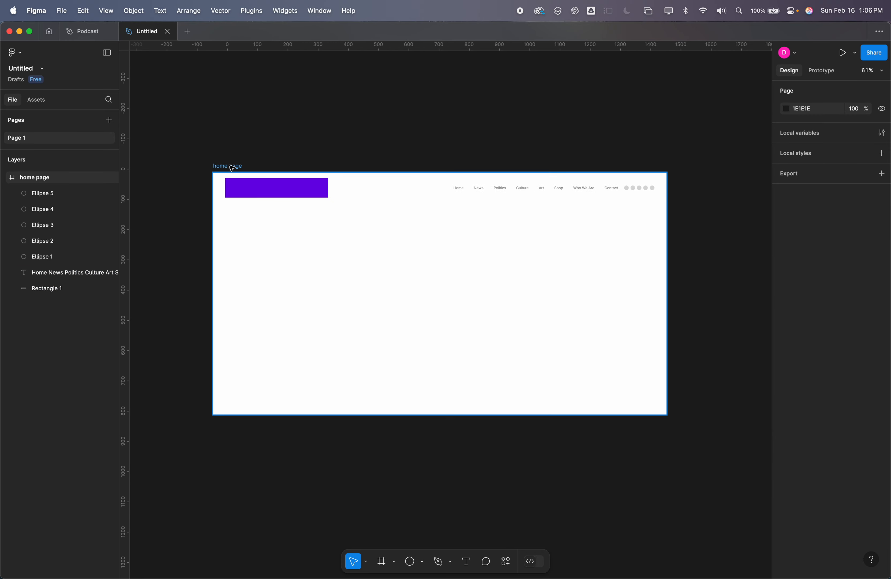
{"action": "left_click", "coordinate": [216, 173]}
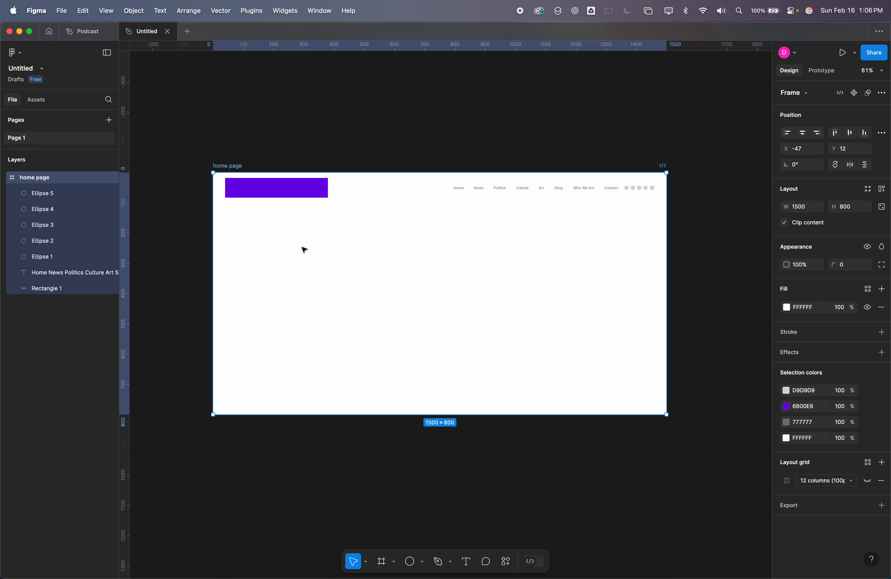
{"action": "left_click", "coordinate": [424, 561]}
{"action": "left_click", "coordinate": [464, 468]}
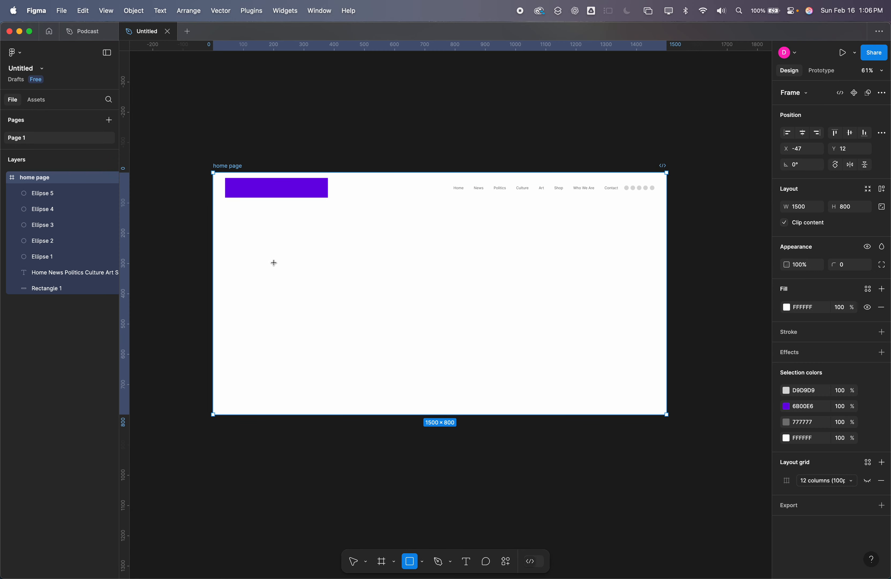
{"action": "left_click", "coordinate": [868, 481]}
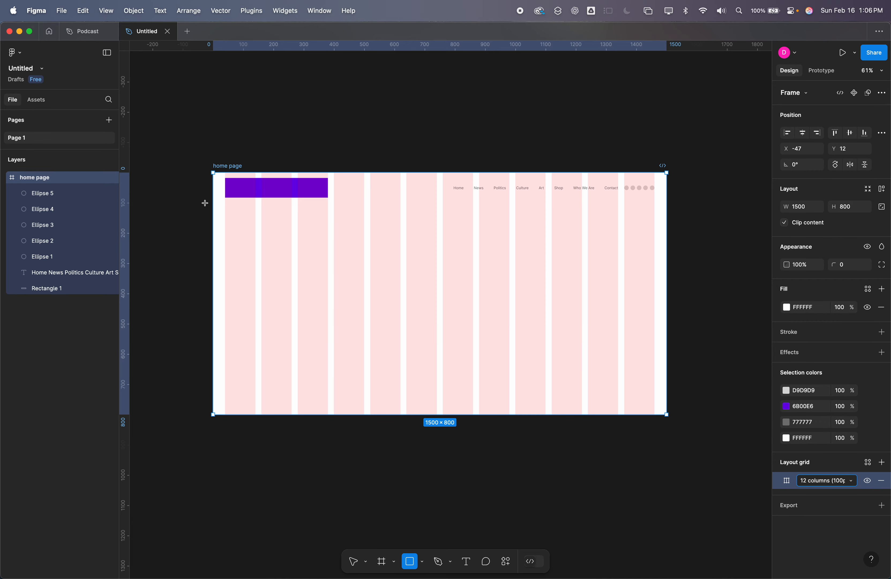
{"action": "mouse_move", "coordinate": [213, 207]}
{"action": "left_mouse_down"}
{"action": "mouse_move", "coordinate": [666, 328]}
{"action": "mouse_move", "coordinate": [667, 414]}
{"action": "left_mouse_up"}
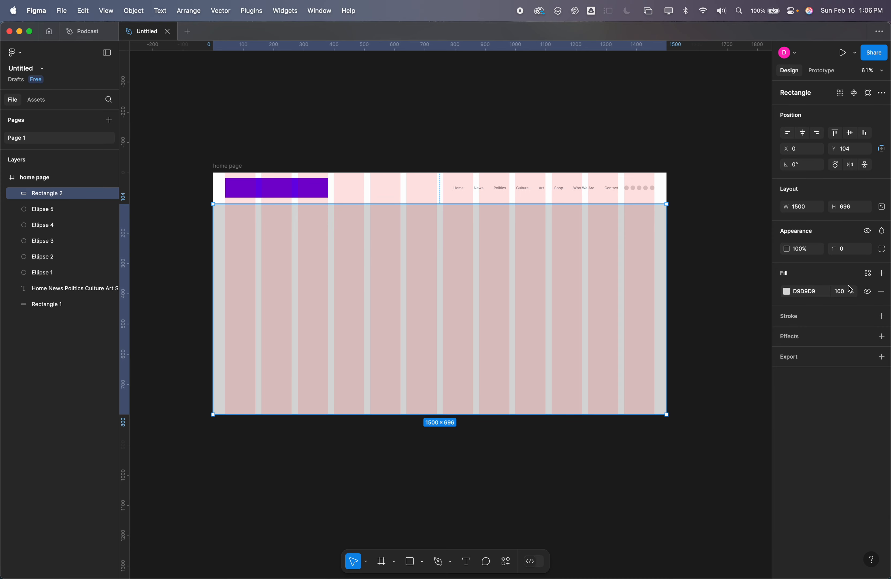
- Change the large rectangle's fill colour to green 08A300
{"action": "left_click", "coordinate": [787, 291]}
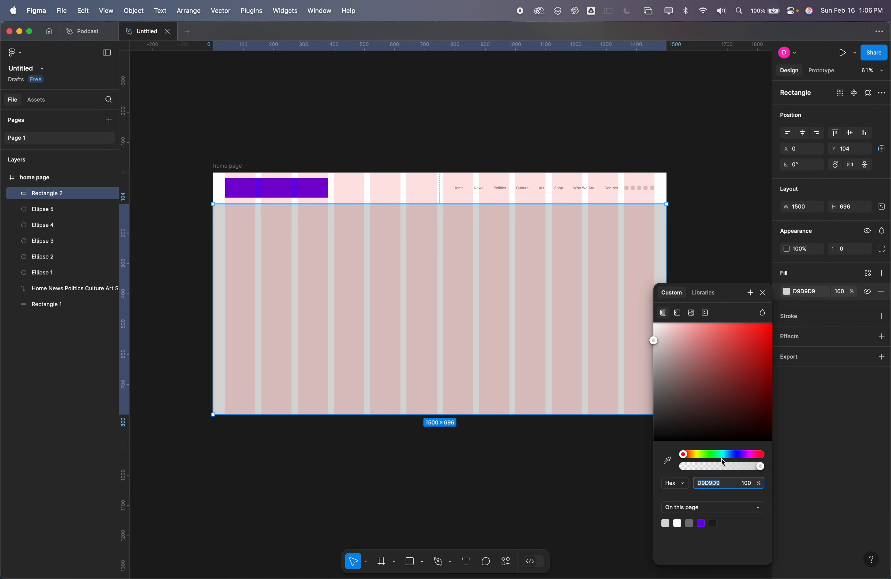
{"action": "left_click", "coordinate": [710, 455]}
{"action": "left_click_drag", "start_coordinate": [718, 387], "coordinate": [782, 370]}
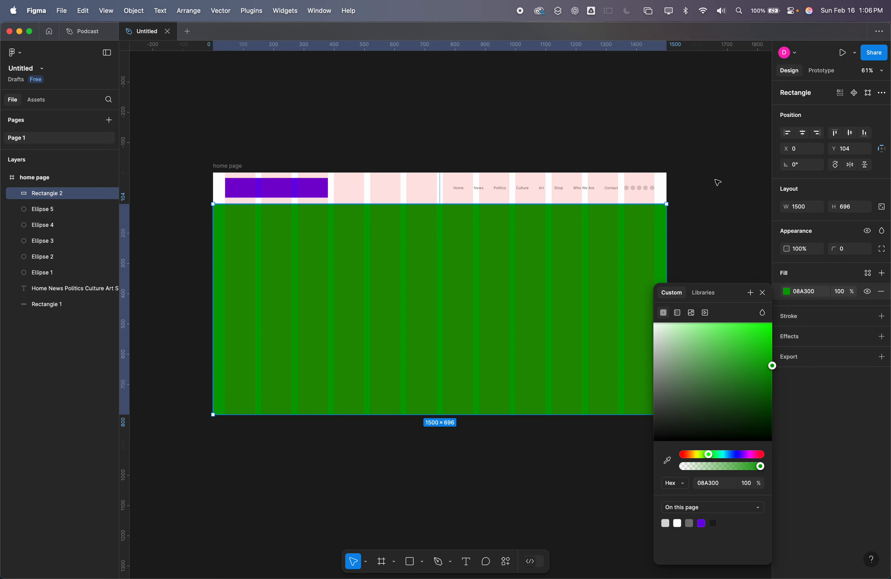
{"action": "left_click", "coordinate": [696, 172]}
{"action": "left_click", "coordinate": [463, 323]}
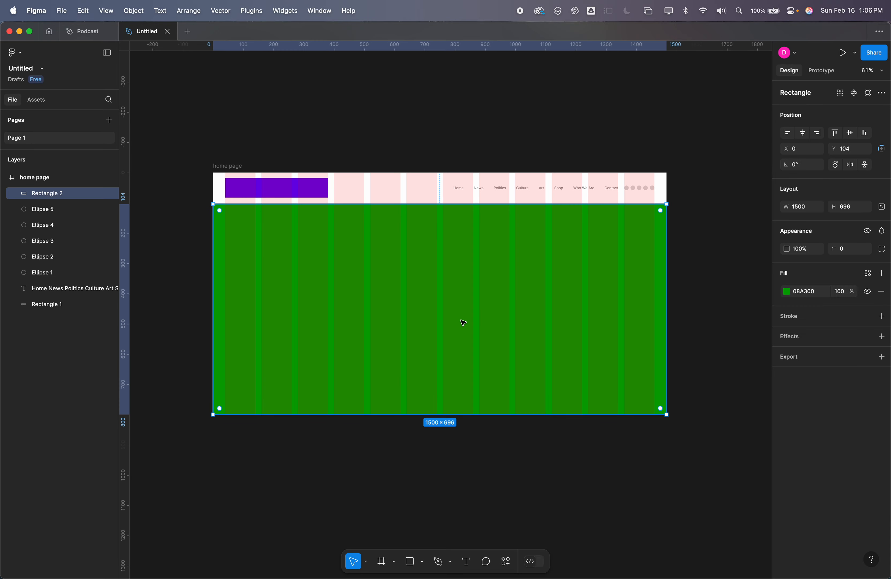
- Add the text "NEWS OUTLET" on the green rectangle and centre-align it
{"action": "left_click", "coordinate": [466, 561]}
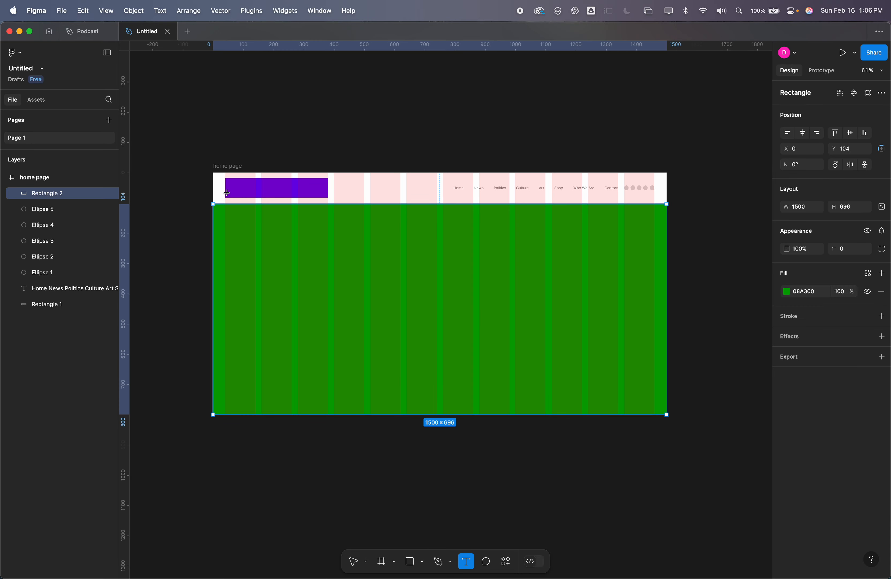
{"action": "left_click", "coordinate": [403, 303]}
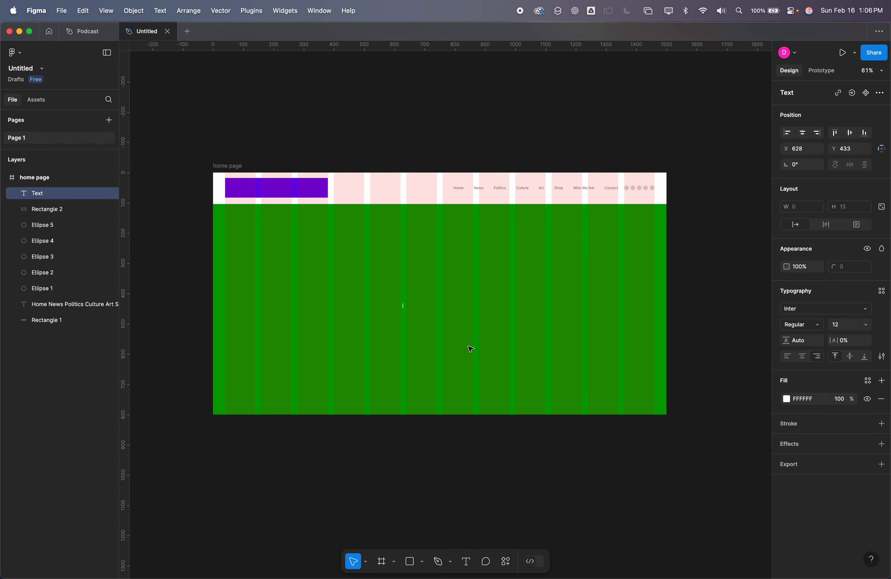
{"action": "type", "text": "NEWS OUTLET"}
{"action": "left_click", "coordinate": [804, 361]}
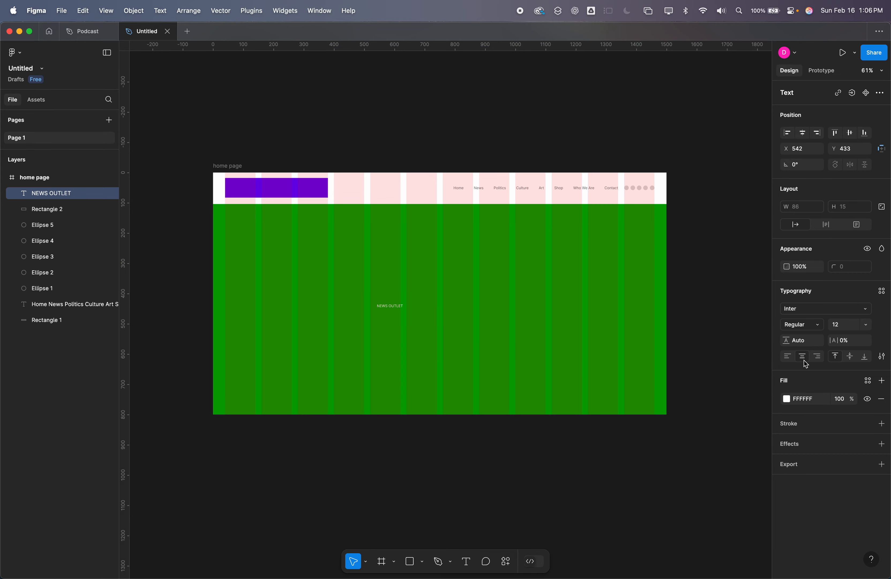
- Change the font of the NEWS OUTLET text to Roboto
{"action": "double_click", "coordinate": [393, 308]}
{"action": "left_click", "coordinate": [829, 314]}
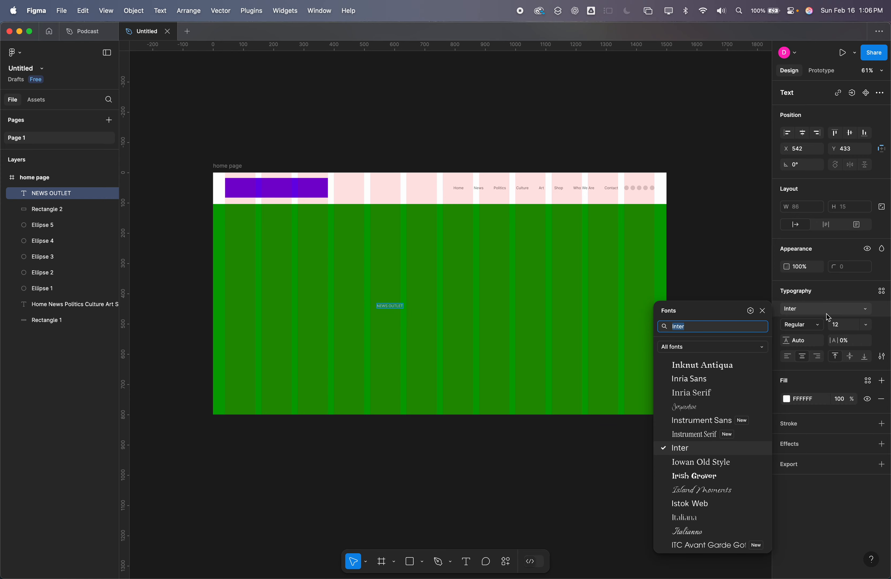
{"action": "type", "text": "roboto"}
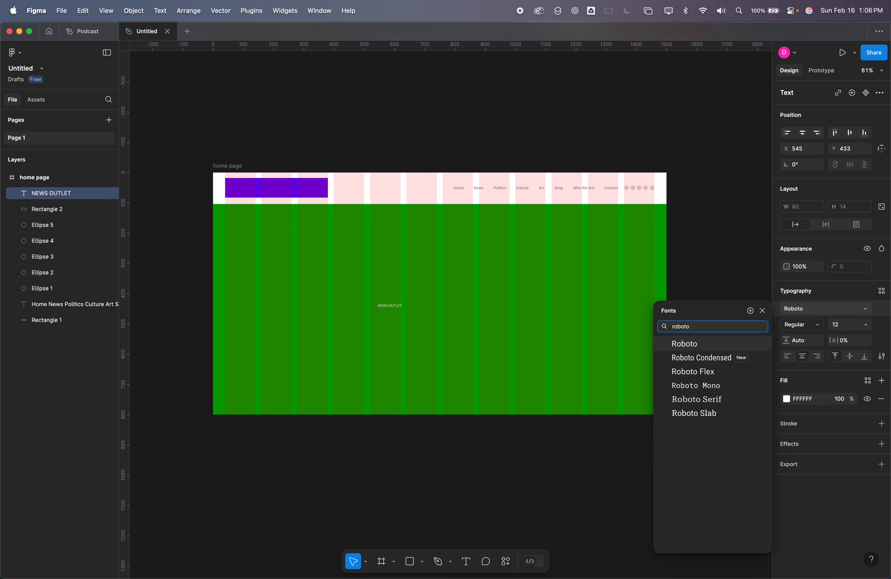
{"action": "key", "text": "Return"}
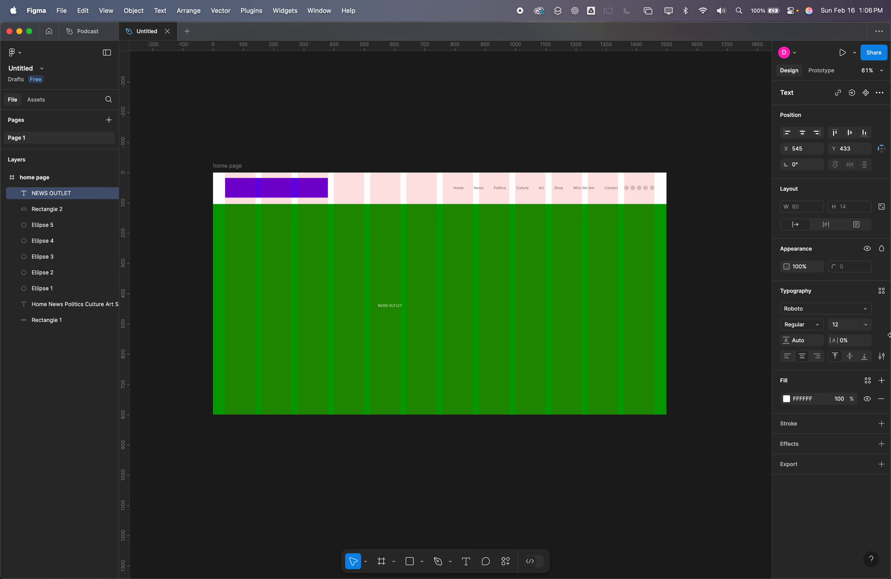
- Increase the NEWS OUTLET text's font size to 112
{"action": "left_click", "coordinate": [839, 324]}
{"action": "key", "text": "shift+Up"}
{"action": "key", "text": "shift+Up"}
{"action": "key", "text": "shift+Up"}
{"action": "key", "text": "shift+Up"}
{"action": "key", "text": "shift+Up"}
{"action": "key", "text": "shift+Up"}
{"action": "key", "text": "shift+Up"}
{"action": "key", "text": "shift+Up"}
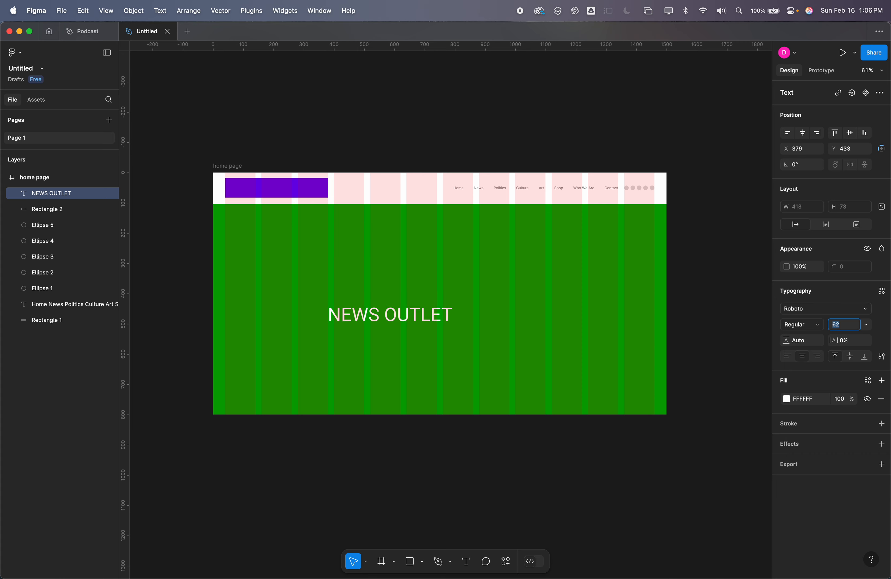
{"action": "key", "text": "shift+Up"}
{"action": "key", "text": "shift+Up"}
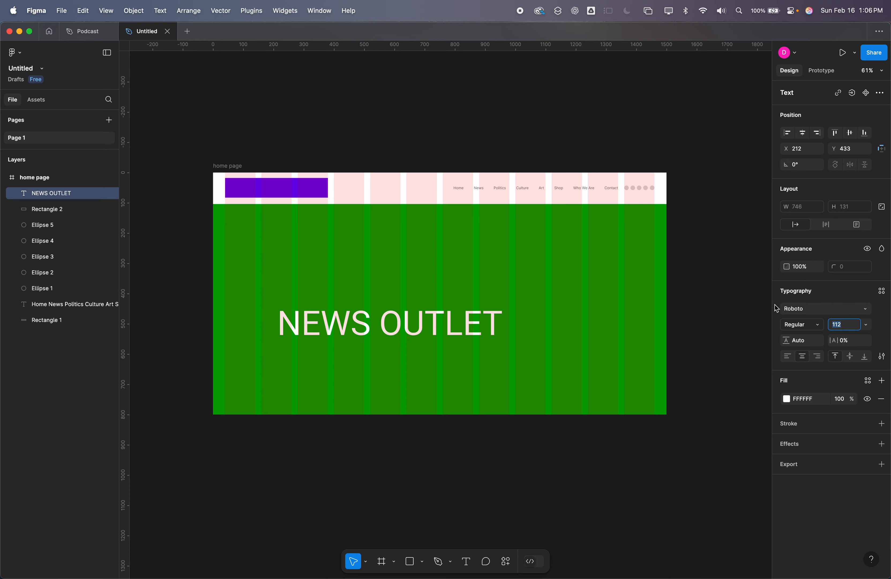
- Move the NEWS OUTLET text up to Y 296 and centre it horizontally in the frame
{"action": "left_click", "coordinate": [400, 333]}
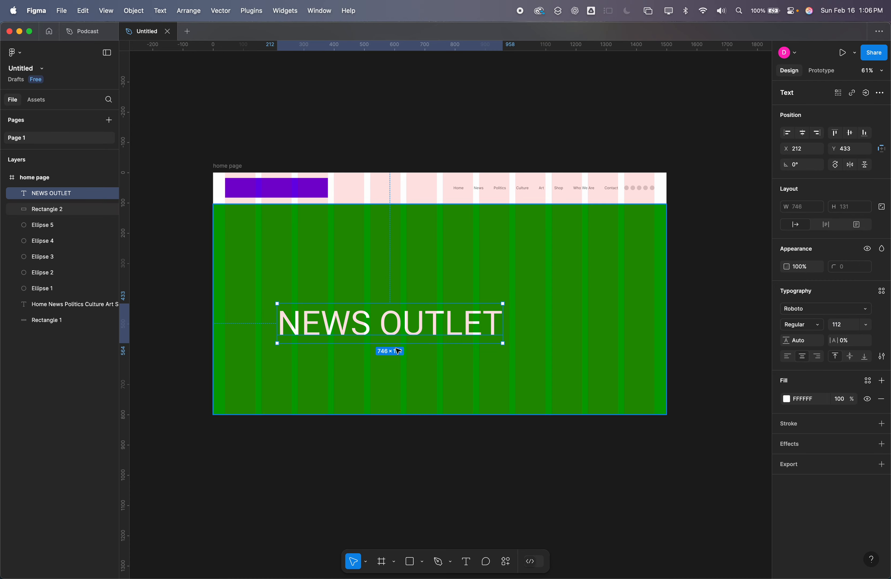
{"action": "left_click_drag", "start_coordinate": [400, 333], "coordinate": [453, 291]}
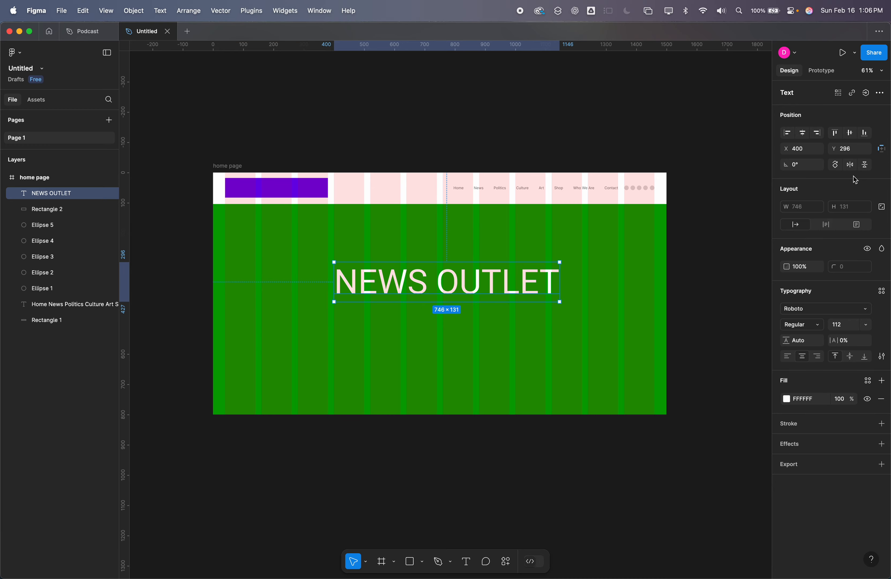
{"action": "left_click", "coordinate": [803, 132]}
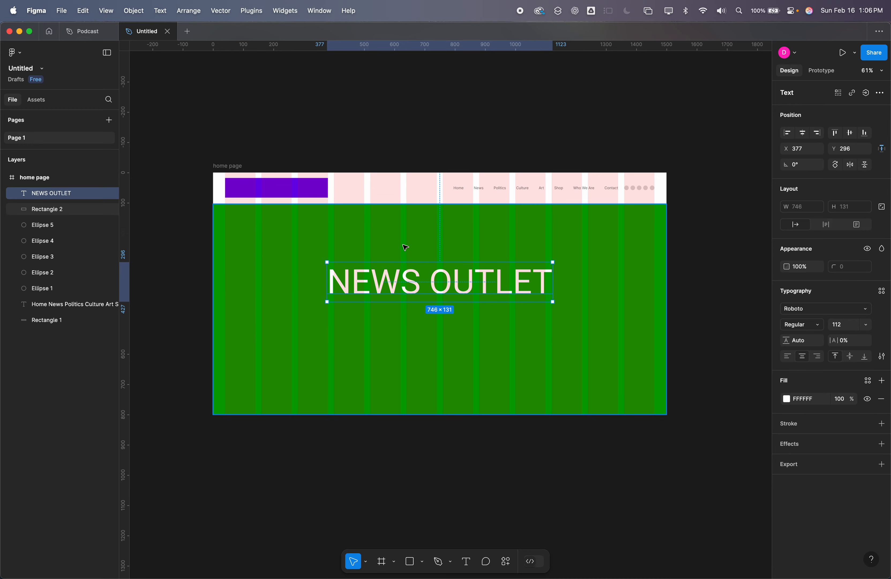
- Move the NEWS OUTLET text to the first column's outer edge at X 40, Y 321, and check its alignment up close
{"action": "left_click_drag", "start_coordinate": [411, 286], "coordinate": [278, 312]}
{"action": "scroll", "coordinate": [559, 287], "scroll_direction": "up", "scroll_amount": 5}
{"action": "scroll", "coordinate": [137, 276], "scroll_direction": "up", "scroll_amount": 5}
{"action": "scroll", "coordinate": [136, 276], "scroll_direction": "up", "scroll_amount": 5}
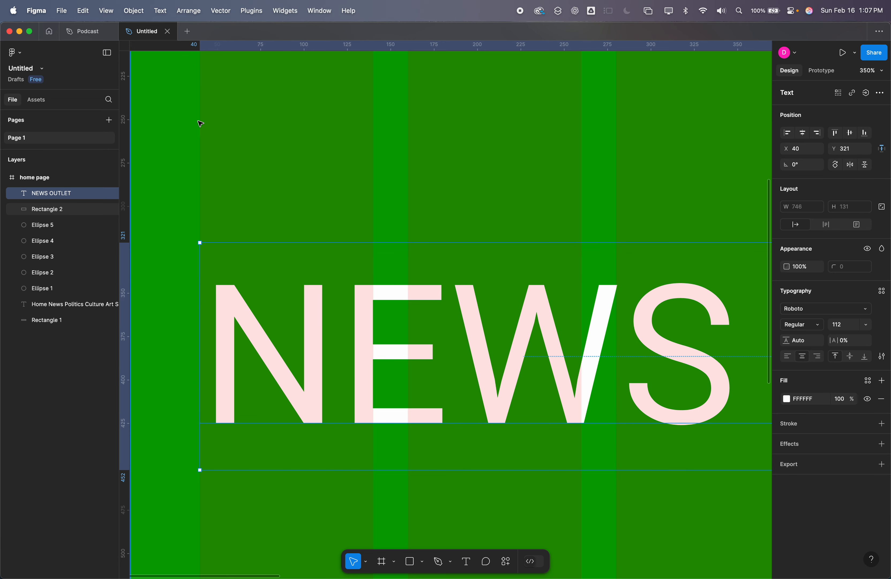
- Duplicate the NEWS OUTLET text and place the copy directly below the original at Y 439
{"action": "scroll", "coordinate": [226, 258], "scroll_direction": "down", "scroll_amount": 10}
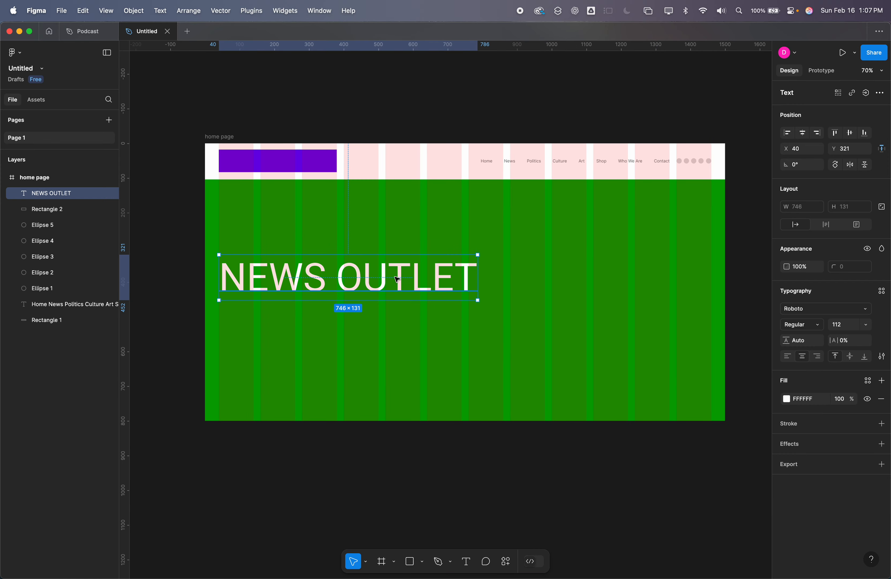
{"action": "left_click", "coordinate": [300, 487]}
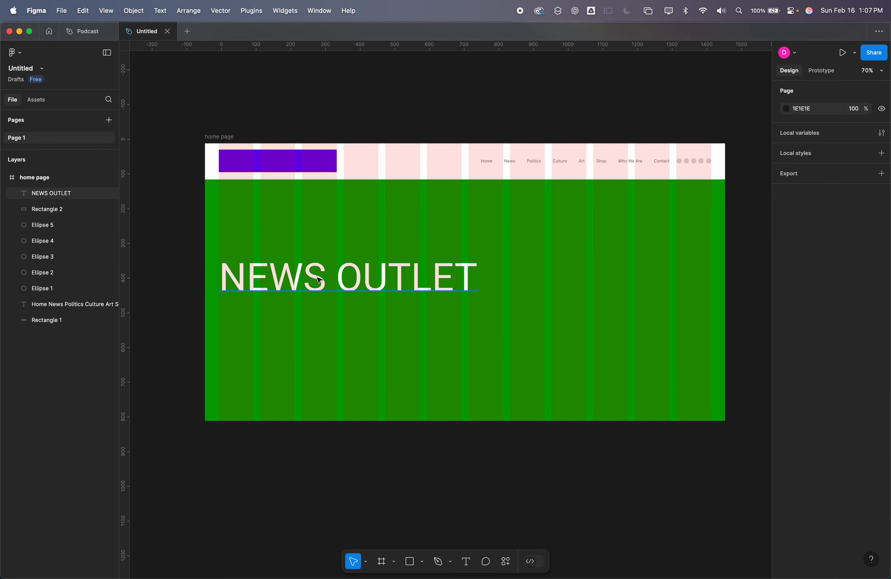
{"action": "left_click", "coordinate": [356, 287]}
{"action": "key", "text": "super+d"}
{"action": "left_click_drag", "start_coordinate": [358, 289], "coordinate": [357, 328]}
- Replace the wording of the duplicated text with "Your Daily News Source"
{"action": "double_click", "coordinate": [357, 328]}
{"action": "type", "text": "You"}
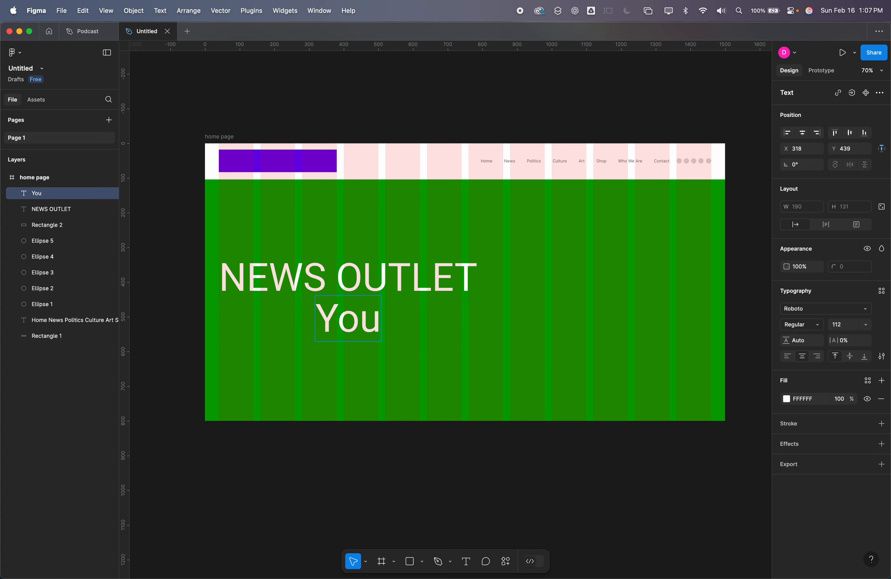
{"action": "key", "text": "BackSpace"}
{"action": "key", "text": "BackSpace"}
{"action": "key", "text": "BackSpace"}
{"action": "type", "text": "Your "}
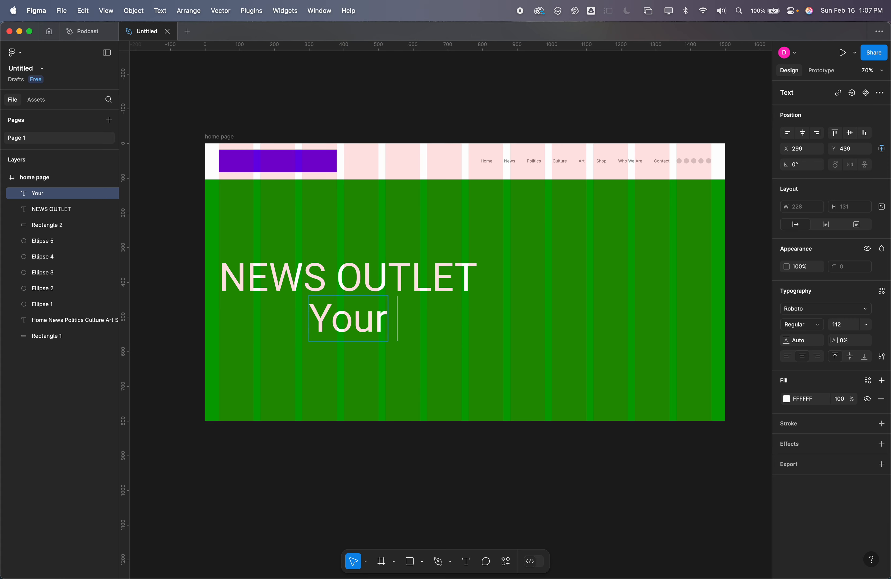
{"action": "type", "text": "Daily New"}
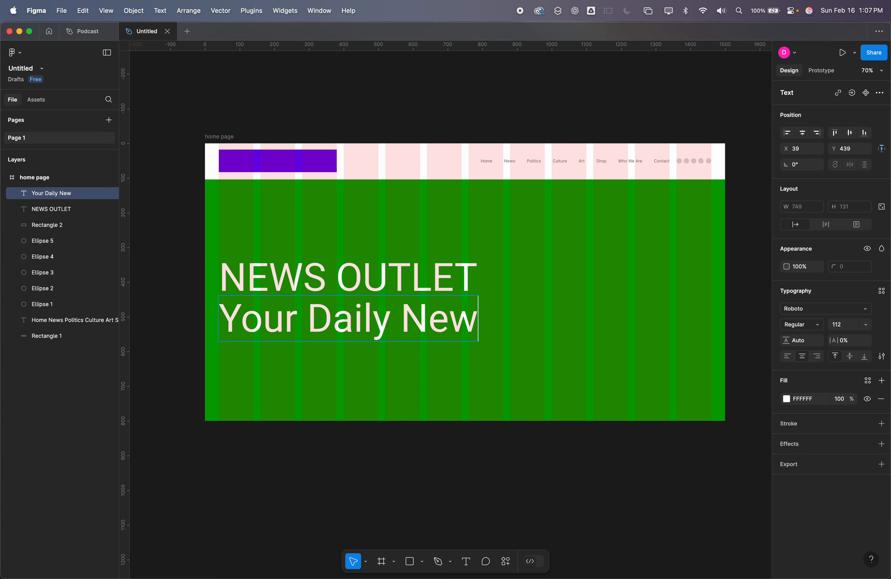
{"action": "type", "text": "s Source"}
- Left-align the Your Daily News Source text and move it to the first column's outer edge at X 40
{"action": "key", "text": "super+a"}
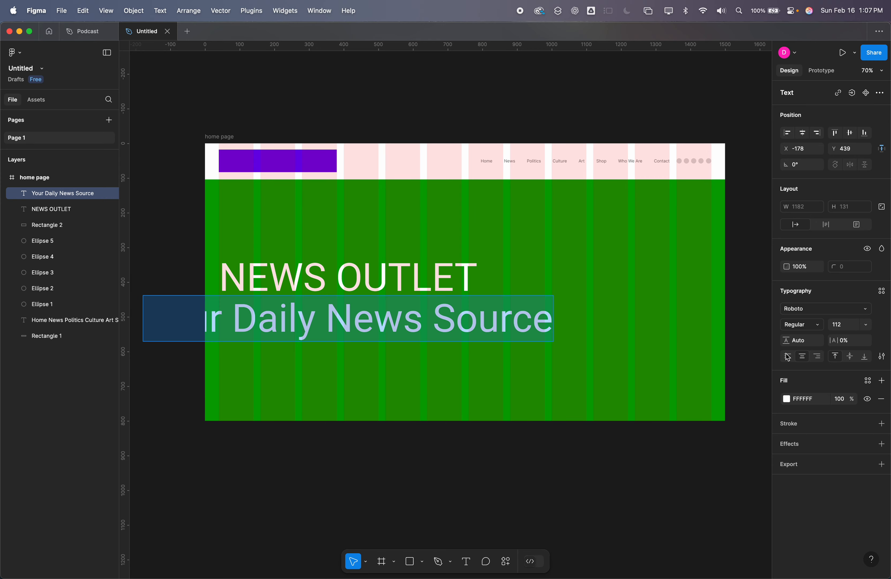
{"action": "key", "text": "Escape"}
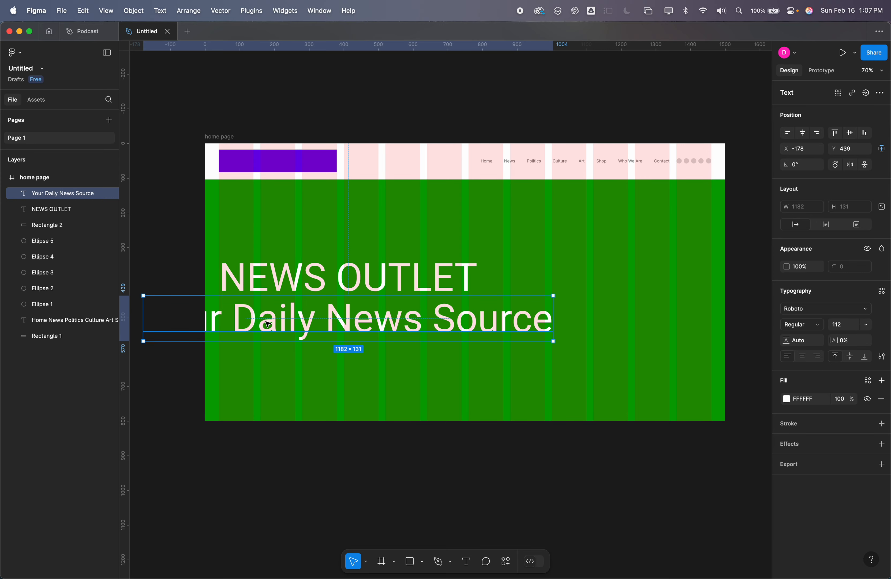
{"action": "left_click_drag", "start_coordinate": [267, 324], "coordinate": [341, 326]}
- Add the word MAIN in capitals at the start of the NEWS OUTLET text
{"action": "double_click", "coordinate": [224, 284]}
{"action": "left_click", "coordinate": [224, 286]}
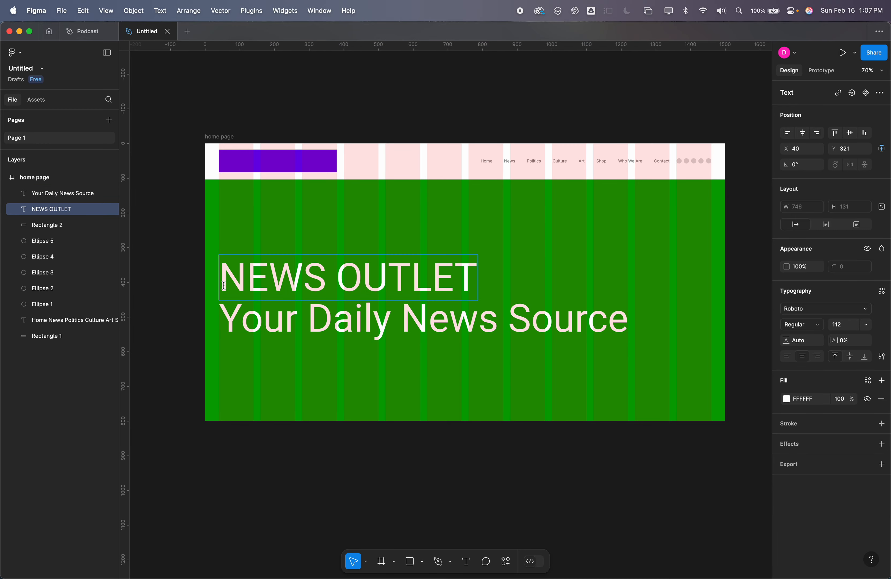
{"action": "type", "text": "Main"}
{"action": "key", "text": "BackSpace"}
{"action": "key", "text": "BackSpace"}
{"action": "key", "text": "BackSpace"}
{"action": "key", "text": "BackSpace"}
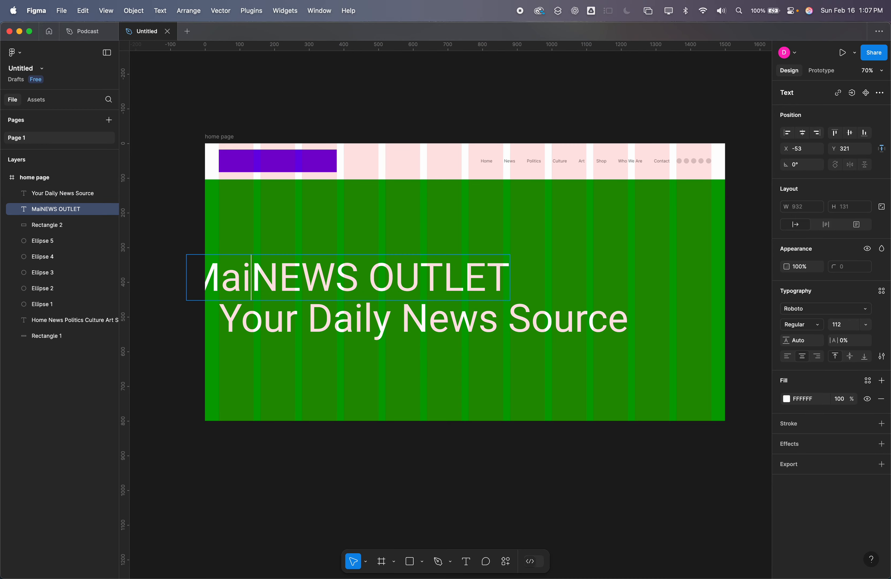
{"action": "type", "text": "AIN"}
- Left-align the heading, undo its accidental deletion, and space the words so it reads MAIN NEWS OUTLET
{"action": "key", "text": "super+a"}
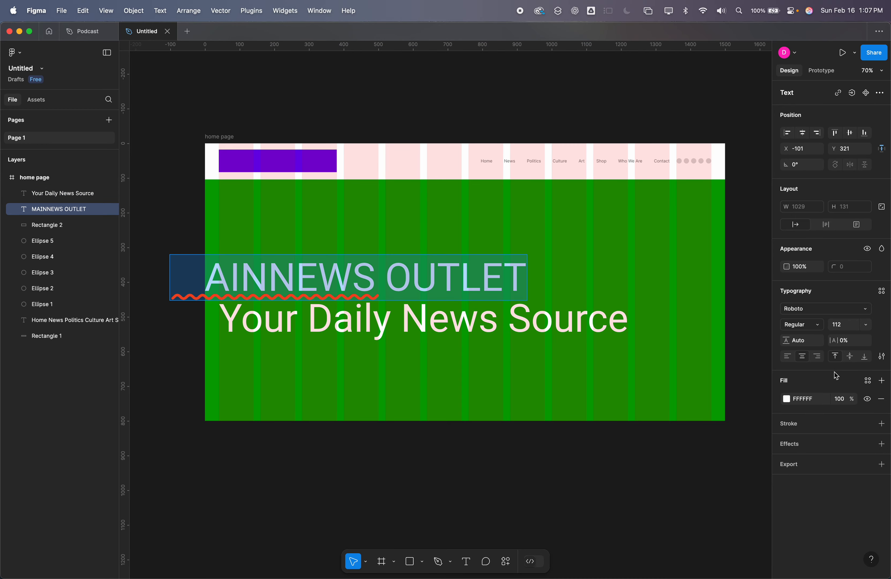
{"action": "left_click", "coordinate": [792, 355]}
{"action": "key", "text": "Escape"}
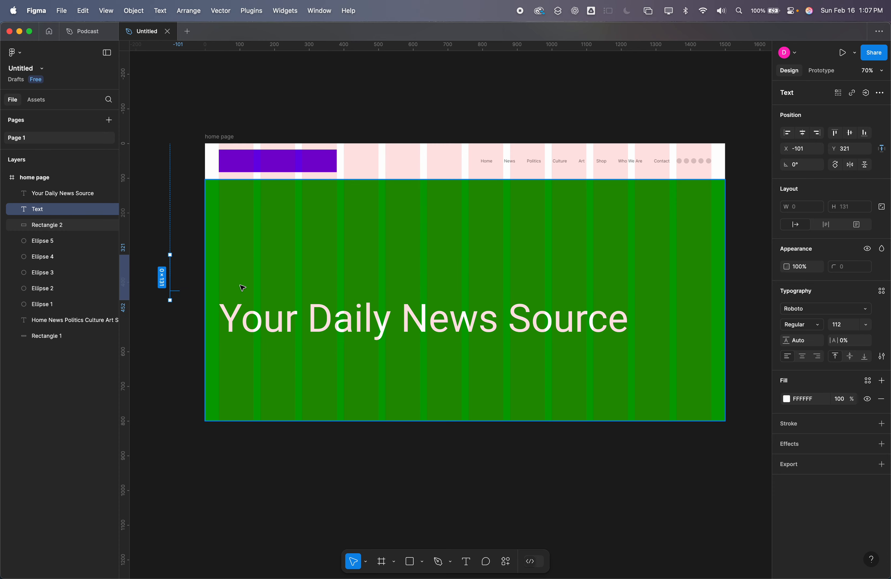
{"action": "key", "text": "super+z"}
{"action": "key", "text": "super+z"}
{"action": "left_click", "coordinate": [240, 285]}
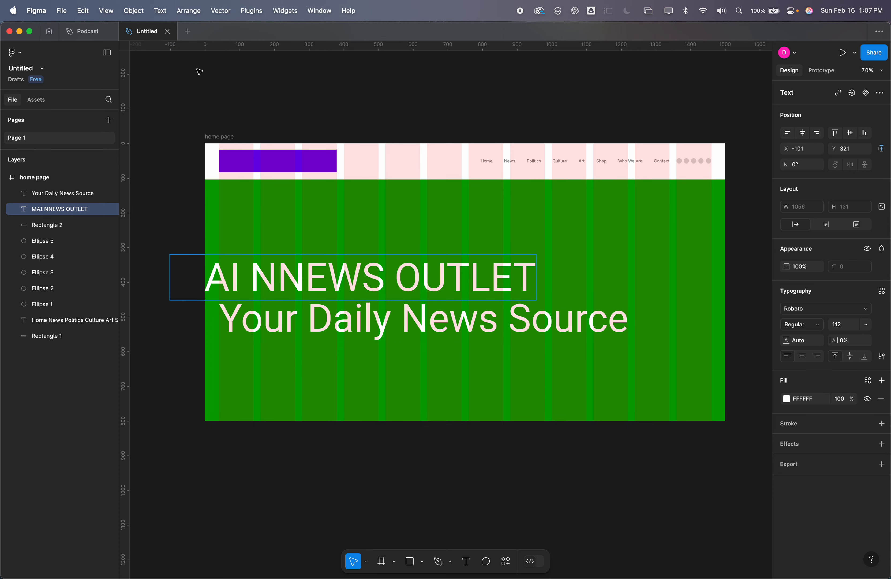
{"action": "key", "text": "BackSpace"}
{"action": "key", "text": "Right"}
{"action": "key", "text": "Escape"}
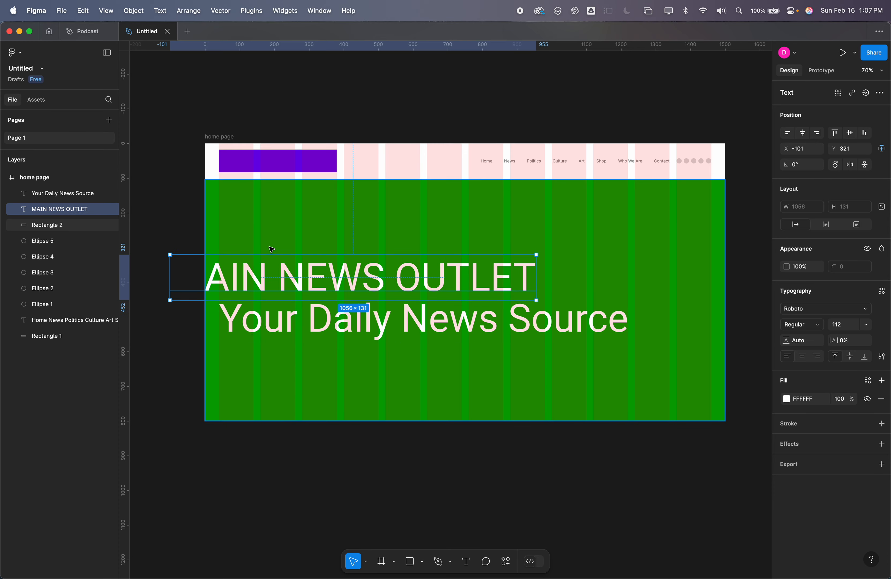
- Move the MAIN NEWS OUTLET heading to X 31 so its first letter lines up with the first column's edge
{"action": "left_click_drag", "start_coordinate": [260, 279], "coordinate": [306, 280]}
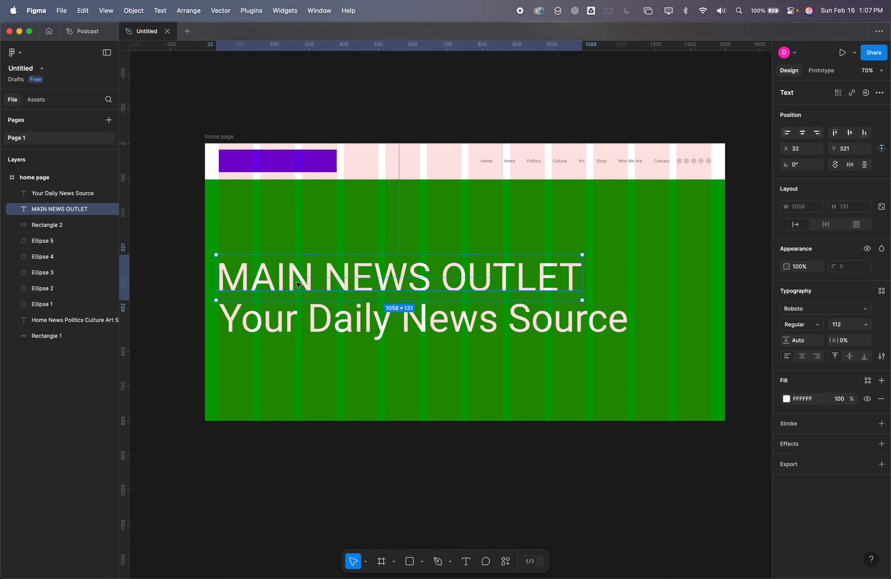
{"action": "scroll", "coordinate": [232, 301], "scroll_direction": "up", "scroll_amount": 3}
{"action": "scroll", "coordinate": [232, 299], "scroll_direction": "up", "scroll_amount": 10}
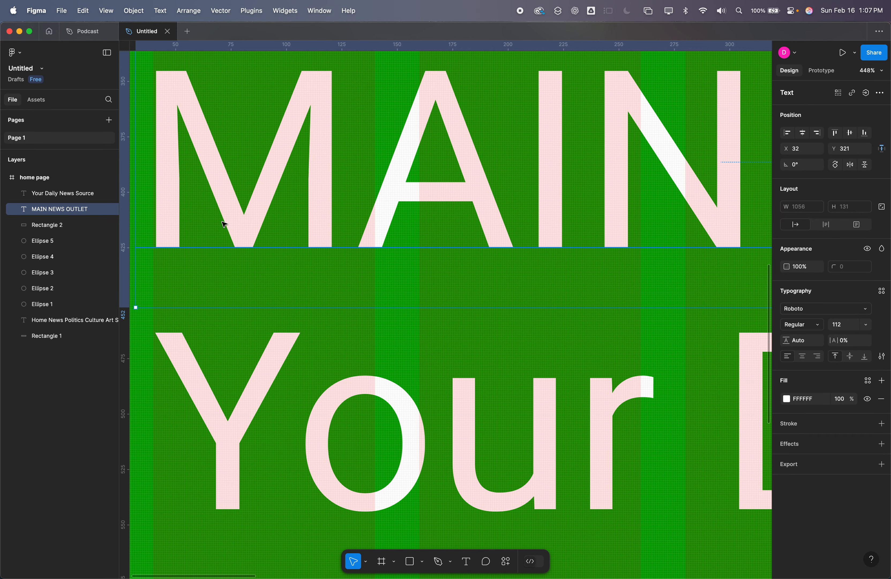
{"action": "mouse_move", "coordinate": [226, 225]}
{"action": "left_mouse_down"}
{"action": "mouse_move", "coordinate": [252, 226]}
{"action": "mouse_move", "coordinate": [240, 221]}
{"action": "left_mouse_up"}
{"action": "mouse_move", "coordinate": [225, 419]}
{"action": "left_mouse_down"}
{"action": "mouse_move", "coordinate": [250, 418]}
{"action": "mouse_move", "coordinate": [225, 422]}
{"action": "left_mouse_up"}
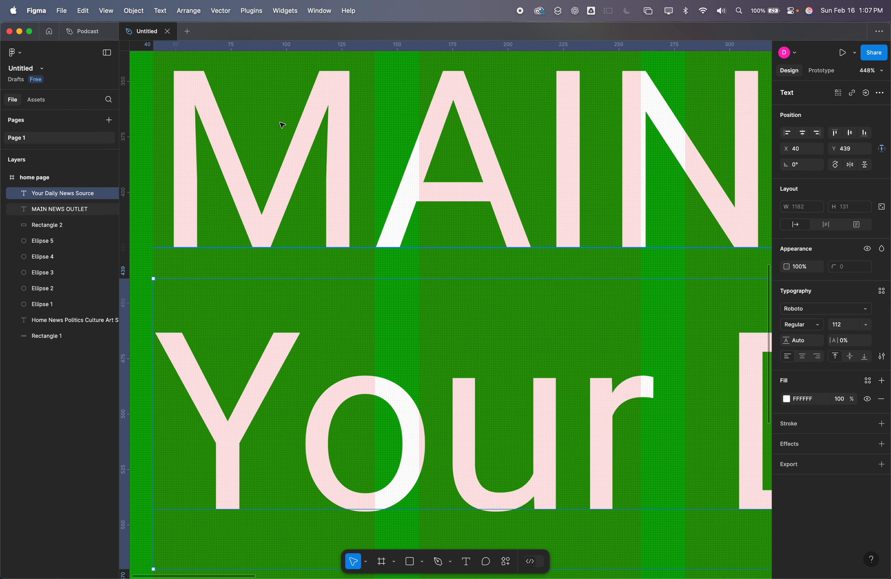
{"action": "left_click_drag", "start_coordinate": [286, 155], "coordinate": [270, 155]}
- Reduce the Your Daily News Source text's font size to 42
{"action": "scroll", "coordinate": [284, 212], "scroll_direction": "down", "scroll_amount": 10}
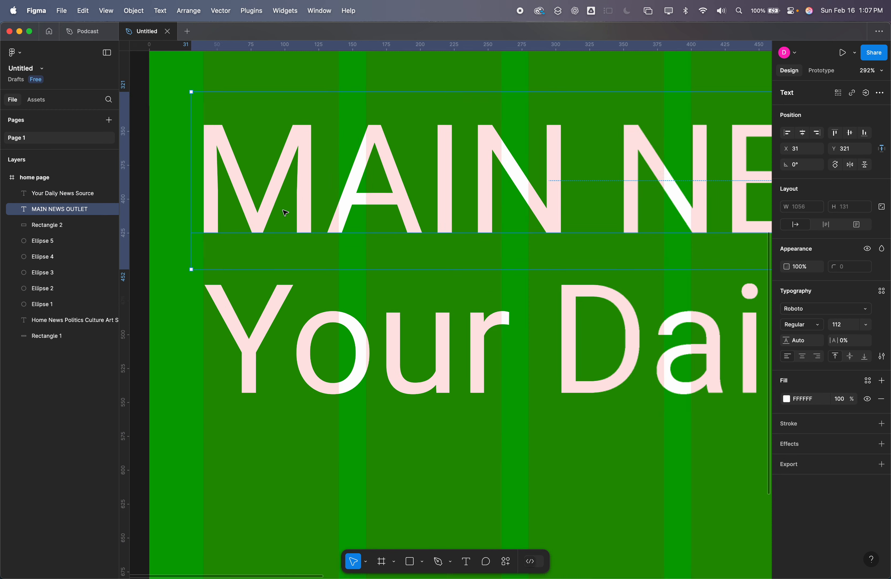
{"action": "scroll", "coordinate": [288, 213], "scroll_direction": "right", "scroll_amount": 5}
{"action": "scroll", "coordinate": [287, 213], "scroll_direction": "down", "scroll_amount": 2}
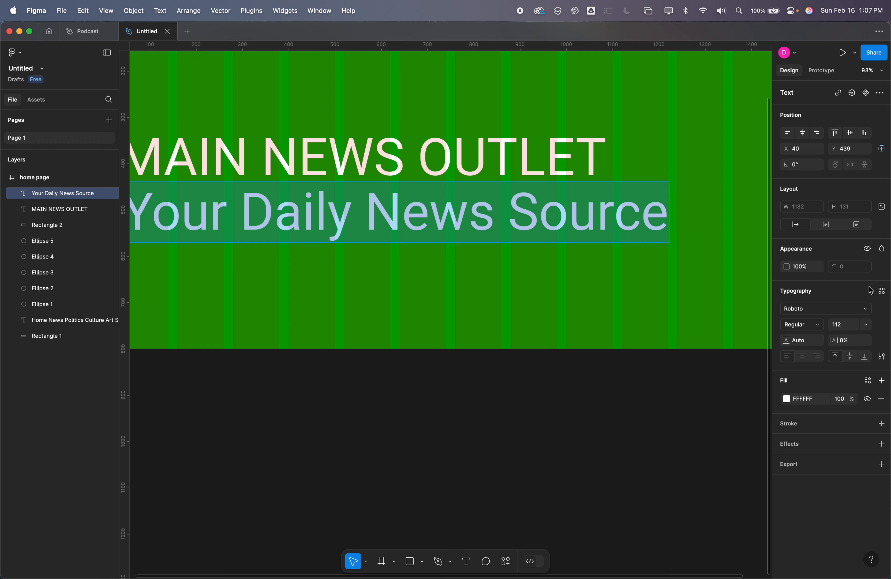
{"action": "left_click", "coordinate": [845, 326]}
{"action": "type", "text": "92"}
{"action": "key", "text": "Return"}
{"action": "type", "text": "42"}
{"action": "key", "text": "Return"}
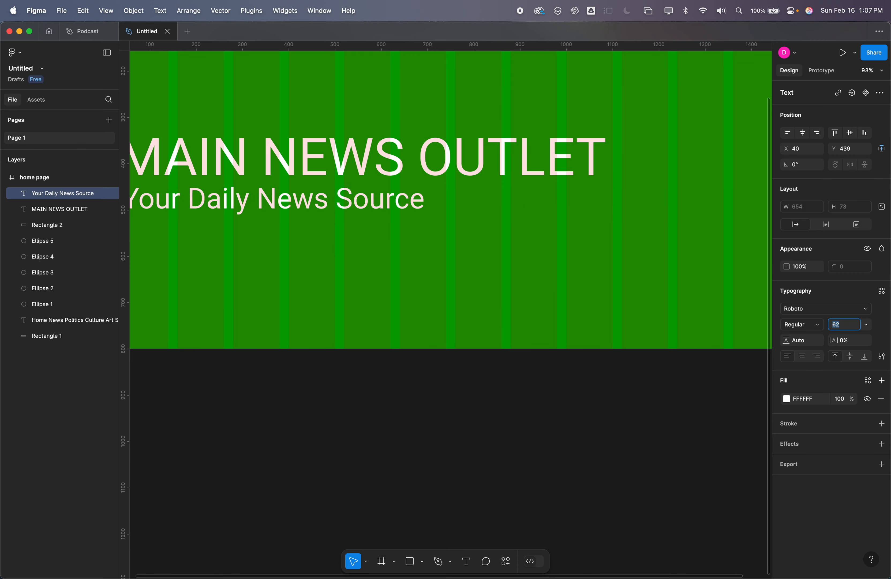
- Reduce the MAIN NEWS OUTLET heading's font size to 72
{"action": "scroll", "coordinate": [683, 260], "scroll_direction": "down", "scroll_amount": 8}
{"action": "scroll", "coordinate": [683, 259], "scroll_direction": "right", "scroll_amount": 2}
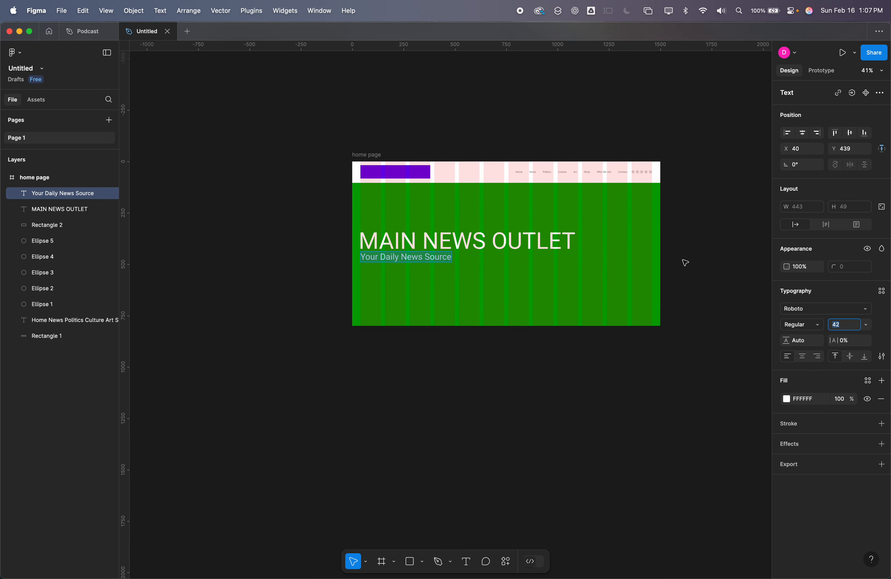
{"action": "double_click", "coordinate": [516, 230]}
{"action": "key", "text": "super+a"}
{"action": "left_click", "coordinate": [842, 324]}
{"action": "key", "text": "shift+Down"}
{"action": "key", "text": "shift+Down"}
{"action": "key", "text": "shift+Down"}
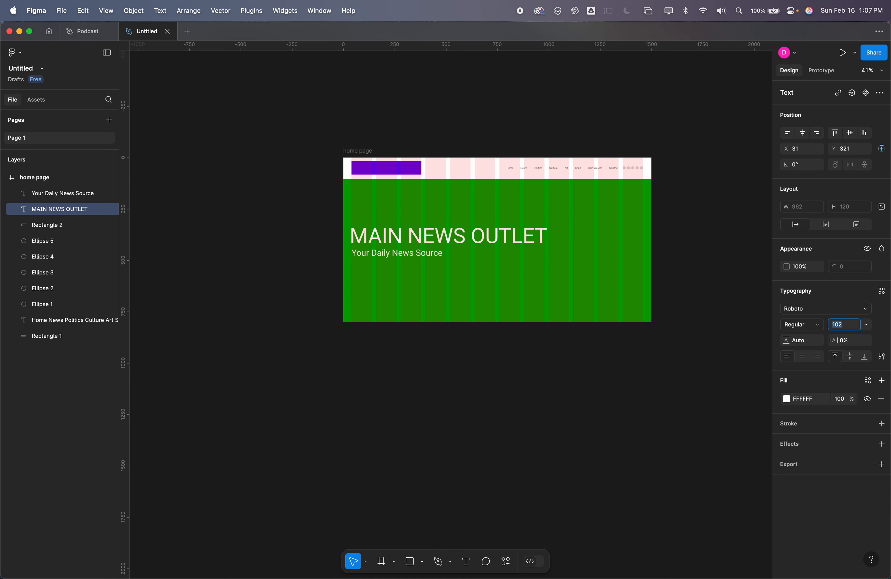
{"action": "key", "text": "Down"}
{"action": "key", "text": "Down"}
{"action": "key", "text": "Down"}
{"action": "key", "text": "Down"}
{"action": "key", "text": "Down"}
{"action": "key", "text": "Down"}
{"action": "key", "text": "Down"}
{"action": "key", "text": "Down"}
{"action": "key", "text": "Down"}
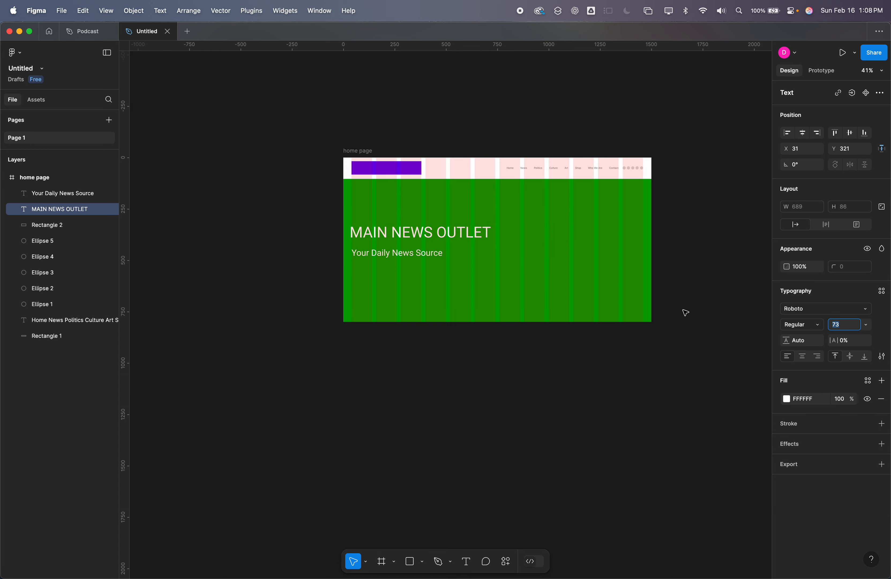
{"action": "key", "text": "Down"}
- Move the MAIN NEWS OUTLET heading down so it sits close above the Your Daily News Source text
{"action": "left_click", "coordinate": [673, 311]}
{"action": "left_click_drag", "start_coordinate": [436, 234], "coordinate": [436, 241]}
{"action": "left_click", "coordinate": [207, 247]}
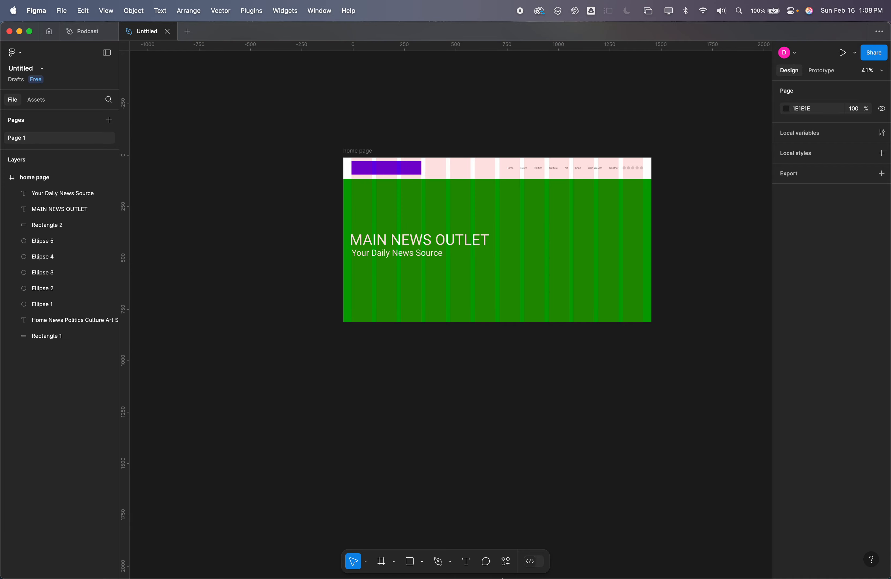
- Draw a 220 × 43 rectangle below the Your Daily News Source text at X 40, Y 521, spanning two columns
{"action": "left_click", "coordinate": [412, 566]}
{"action": "scroll", "coordinate": [381, 297], "scroll_direction": "up", "scroll_amount": 10}
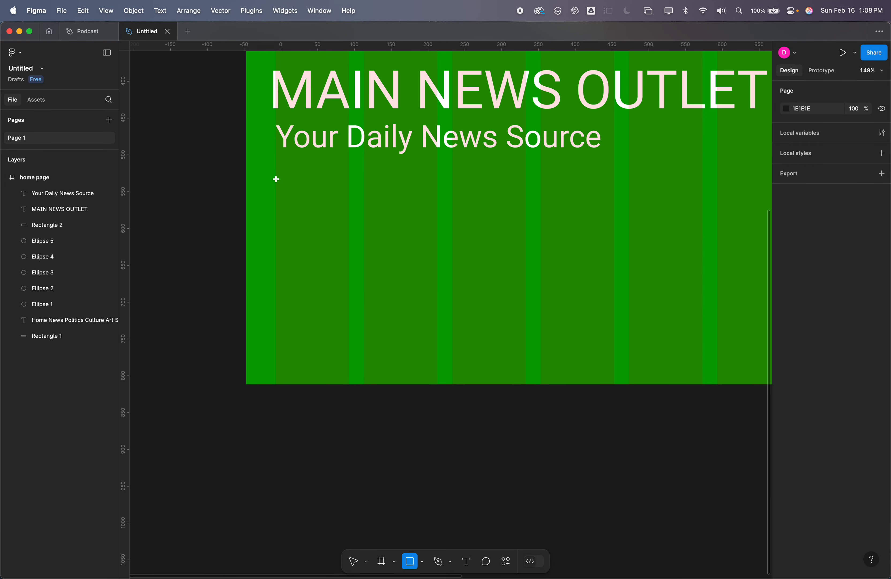
{"action": "left_click_drag", "start_coordinate": [276, 179], "coordinate": [437, 211]}
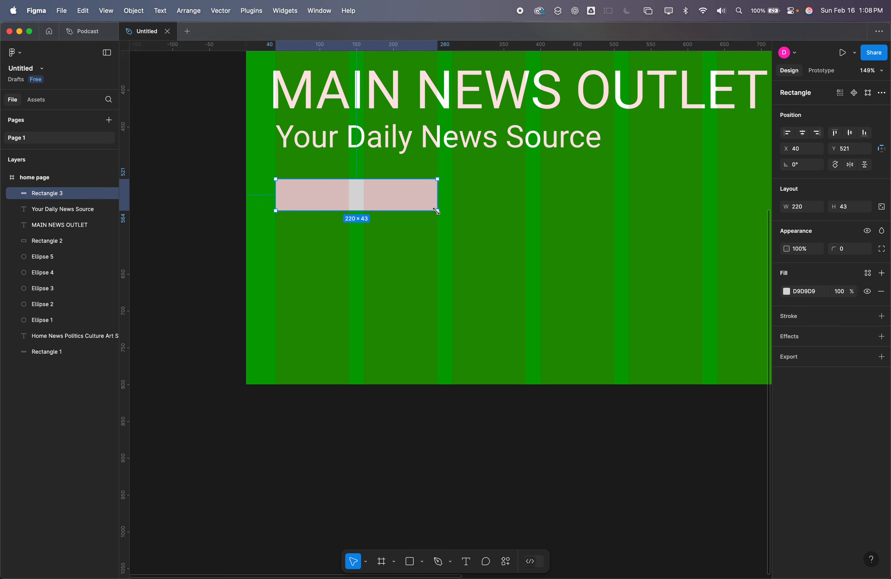
{"action": "left_click", "coordinate": [467, 562]}
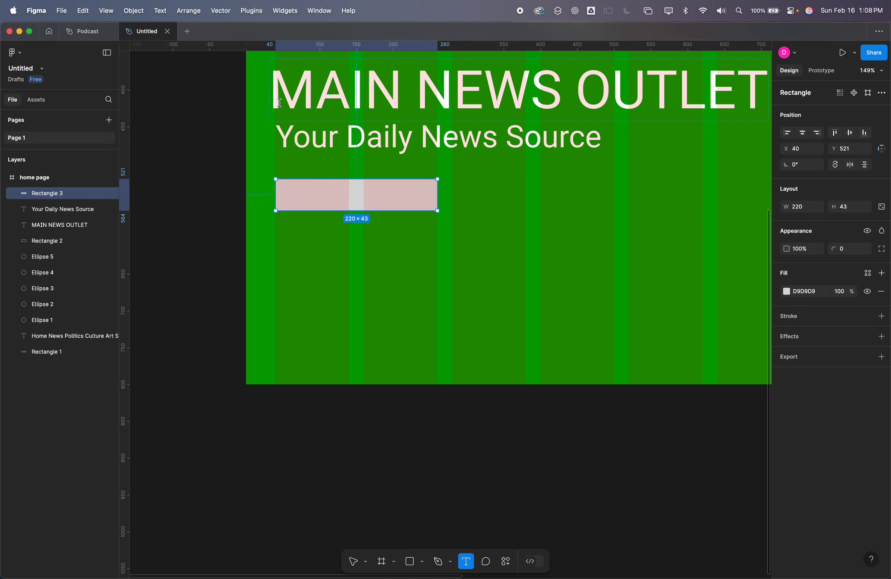
{"action": "left_click", "coordinate": [174, 107]}
{"action": "key", "text": "super+z"}
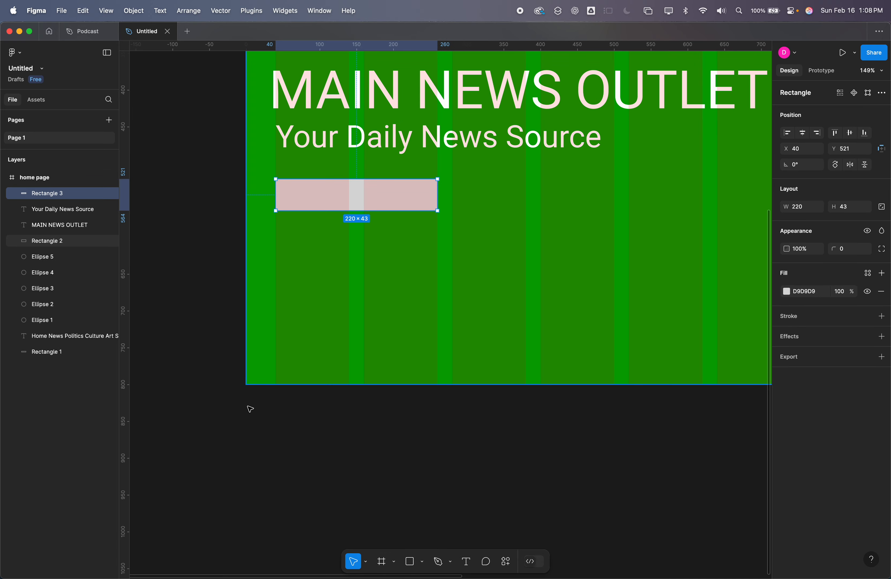
- Duplicate the Your Daily News Source text and place the copy below the new rectangle at X 40, Y 627
{"action": "left_click", "coordinate": [60, 209]}
{"action": "key", "text": "super+d"}
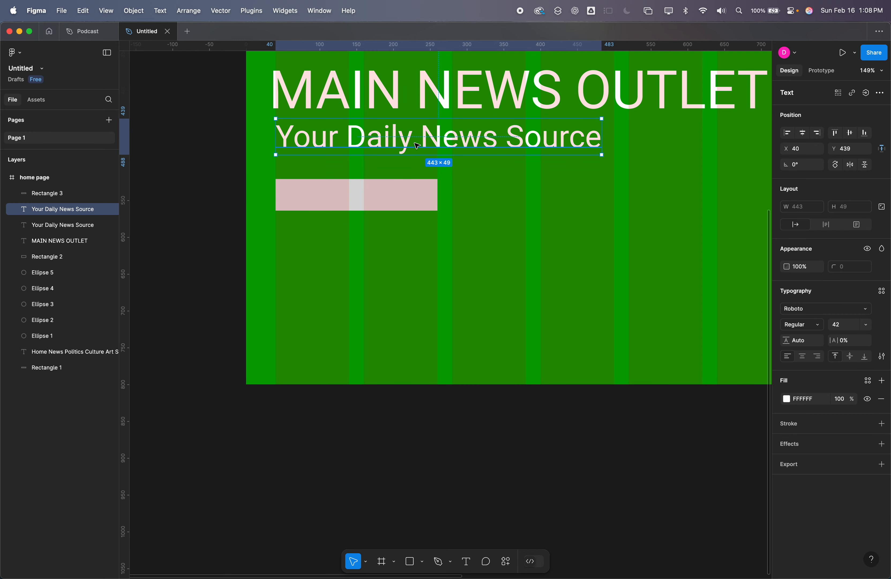
{"action": "left_click_drag", "start_coordinate": [413, 146], "coordinate": [414, 283]}
- Replace the wording of the copy below the rectangle with "Sign-Up Here"
{"action": "double_click", "coordinate": [413, 282]}
{"action": "type", "text": "Sing-"}
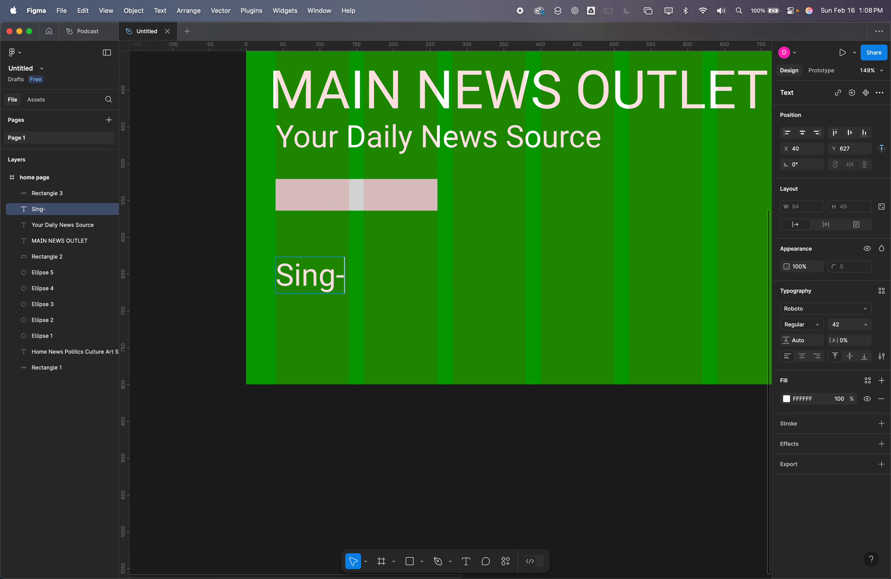
{"action": "key", "text": "BackSpace"}
{"action": "key", "text": "BackSpace"}
{"action": "type", "text": "gn-Up"}
{"action": "key", "text": "BackSpace"}
{"action": "key", "text": "BackSpace"}
{"action": "key", "text": "BackSpace"}
{"action": "type", "text": "-up"}
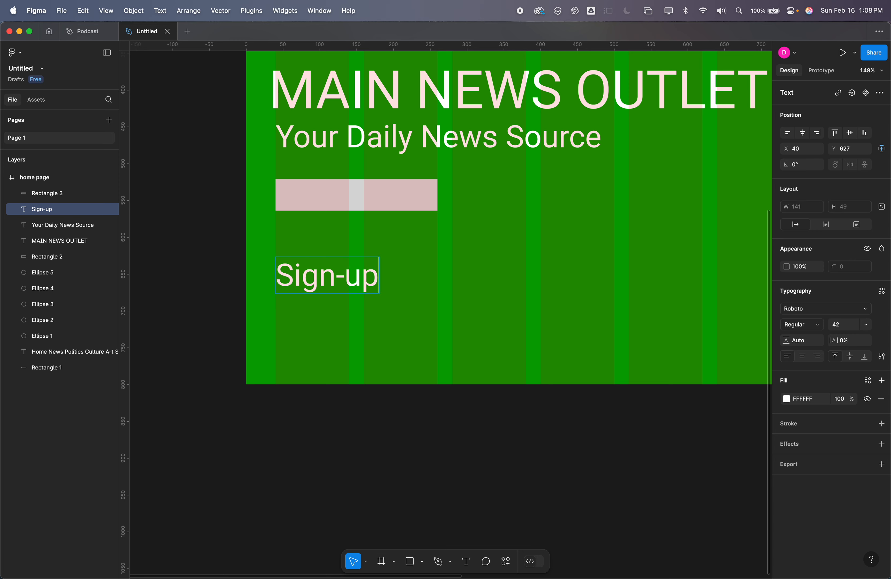
{"action": "key", "text": "BackSpace"}
{"action": "key", "text": "BackSpace"}
{"action": "type", "text": "Up Here"}
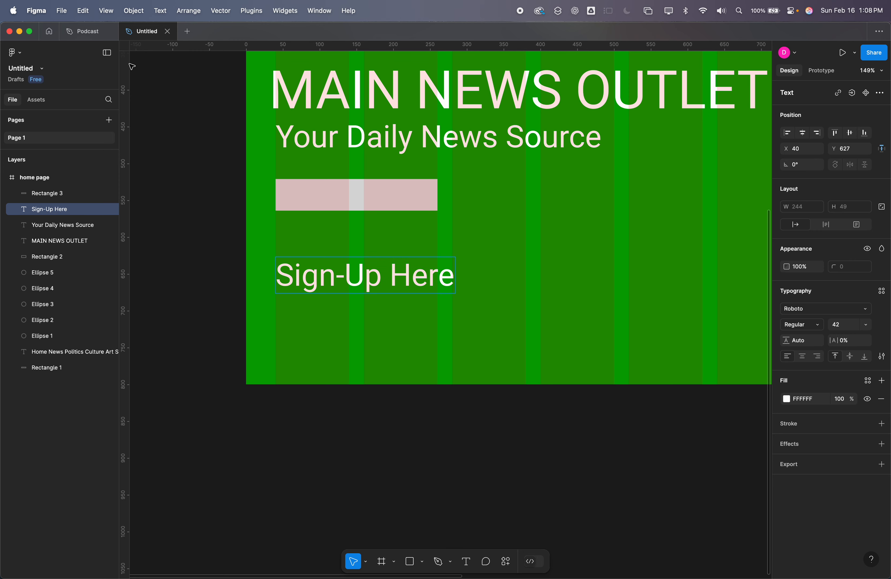
{"action": "key", "text": "Escape"}
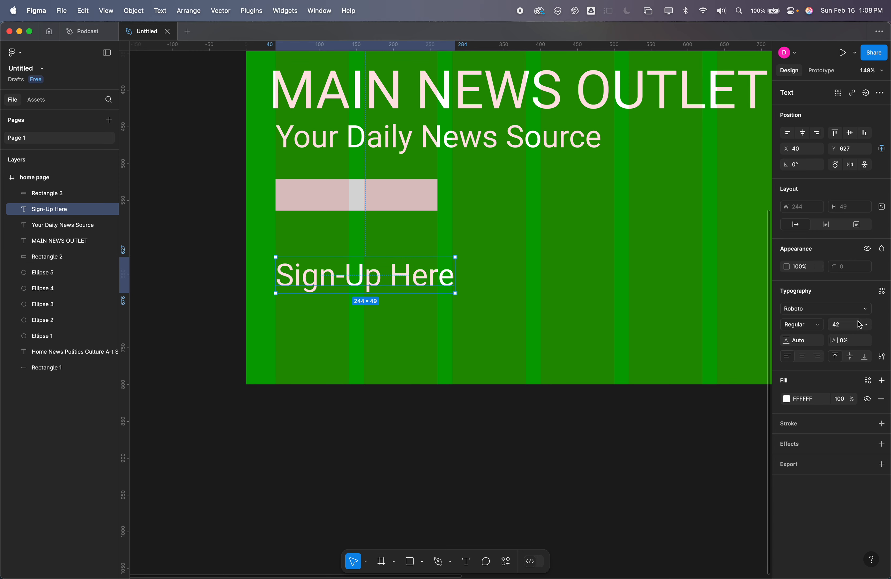
- Reduce the Sign-Up Here text's font size to 22
{"action": "left_click", "coordinate": [845, 324]}
{"action": "type", "text": "12"}
{"action": "key", "text": "Return"}
{"action": "type", "text": "22"}
{"action": "key", "text": "Return"}
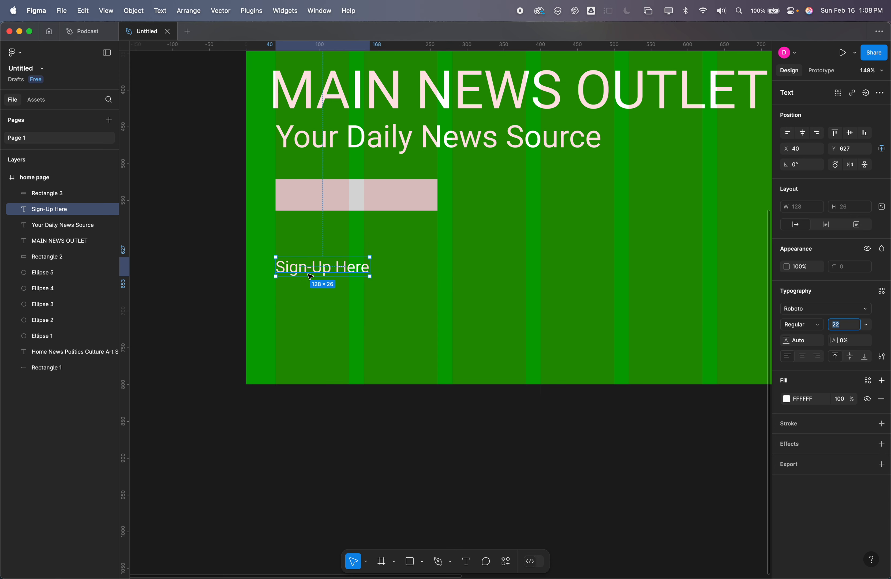
- Centre the Sign-Up Here text just below the rectangle at X 86, Y 578, and bring its layer above Rectangle 3
{"action": "left_click_drag", "start_coordinate": [309, 268], "coordinate": [343, 228]}
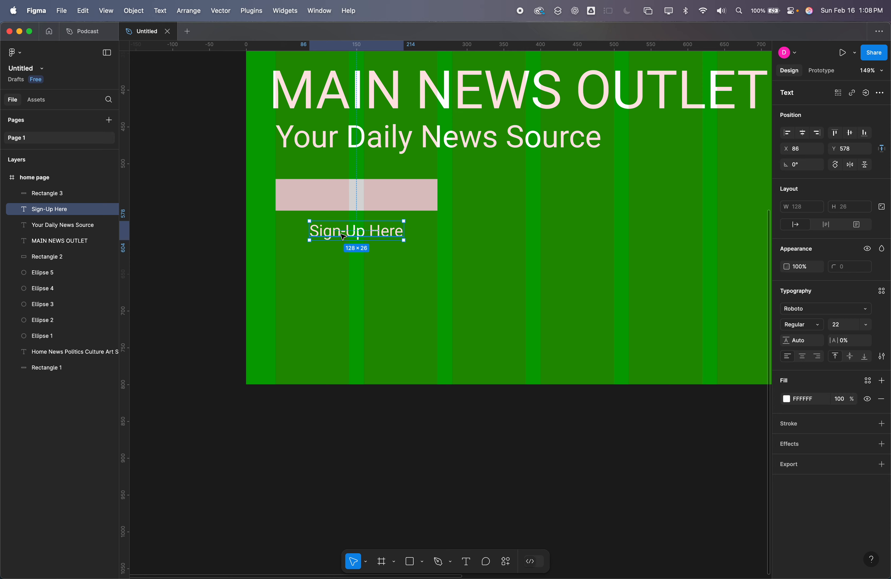
{"action": "left_click_drag", "start_coordinate": [71, 205], "coordinate": [73, 193]}
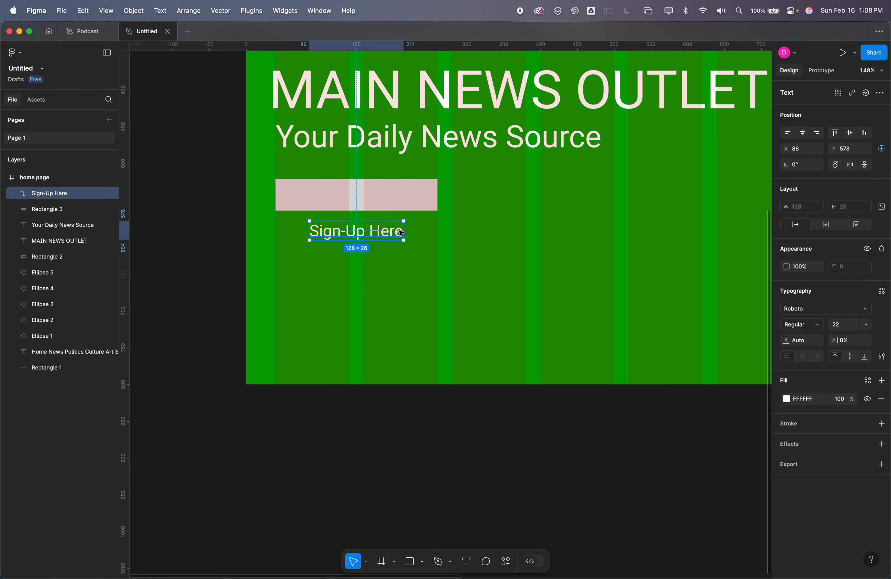
- Move the Sign-Up Here text onto the rectangle at Y 530 and recolour the rectangle's fill to teal 008080
{"action": "left_click_drag", "start_coordinate": [378, 236], "coordinate": [380, 202]}
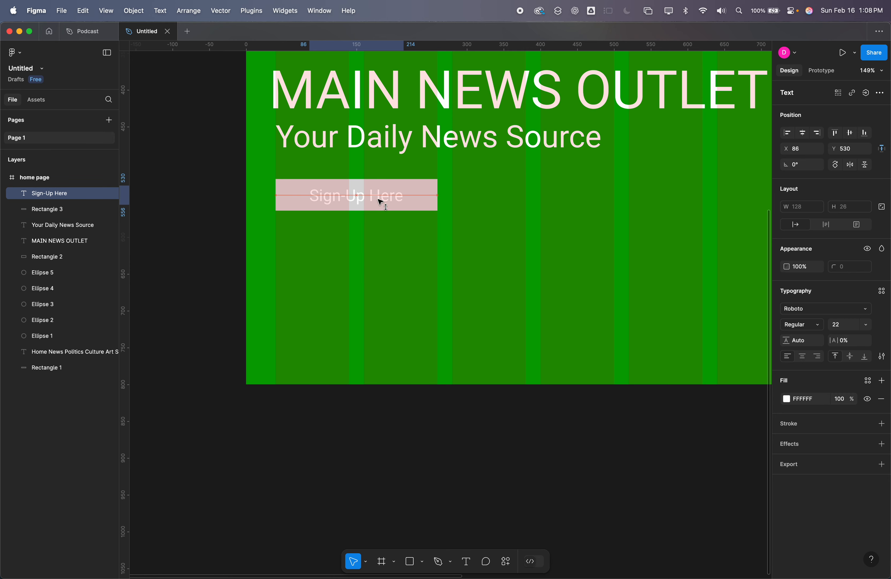
{"action": "left_click", "coordinate": [421, 194]}
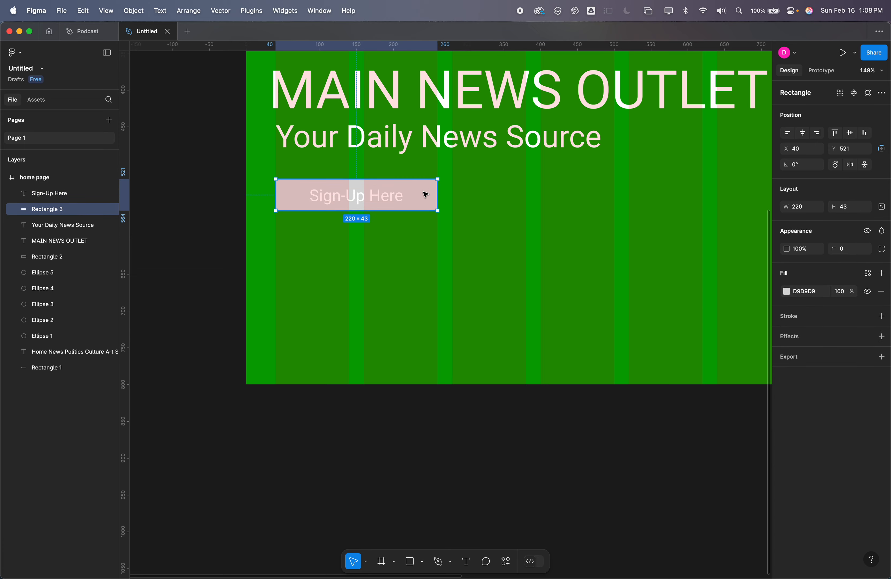
{"action": "left_click", "coordinate": [786, 292]}
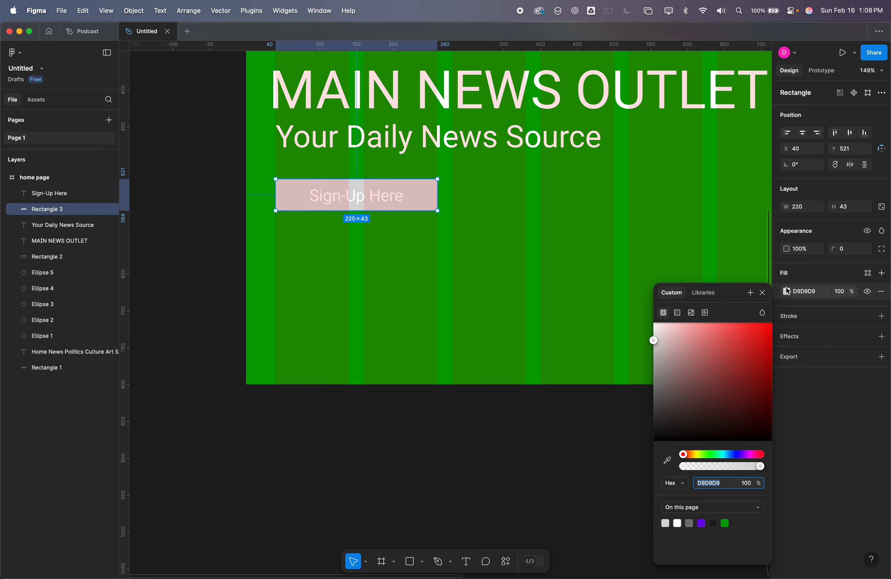
{"action": "left_click", "coordinate": [722, 454]}
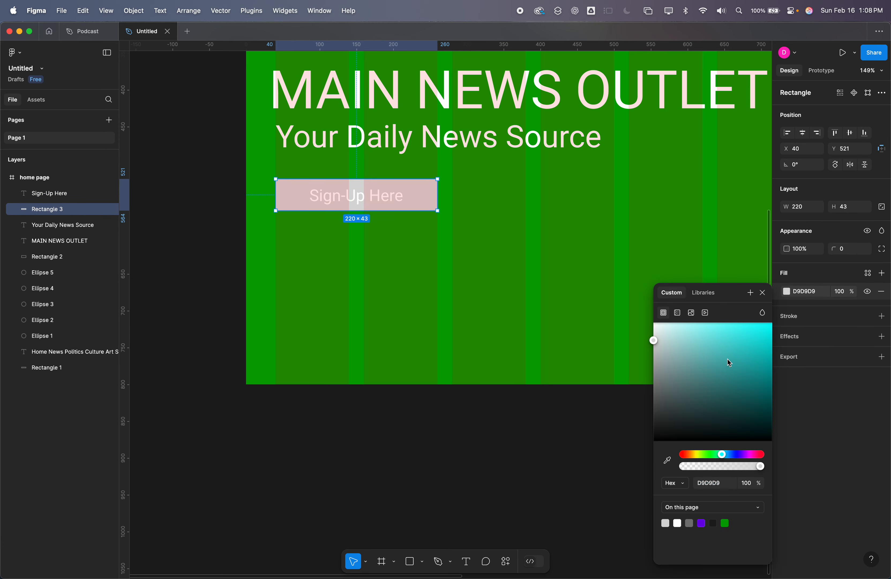
{"action": "left_click_drag", "start_coordinate": [730, 363], "coordinate": [815, 388]}
{"action": "left_click", "coordinate": [406, 418]}
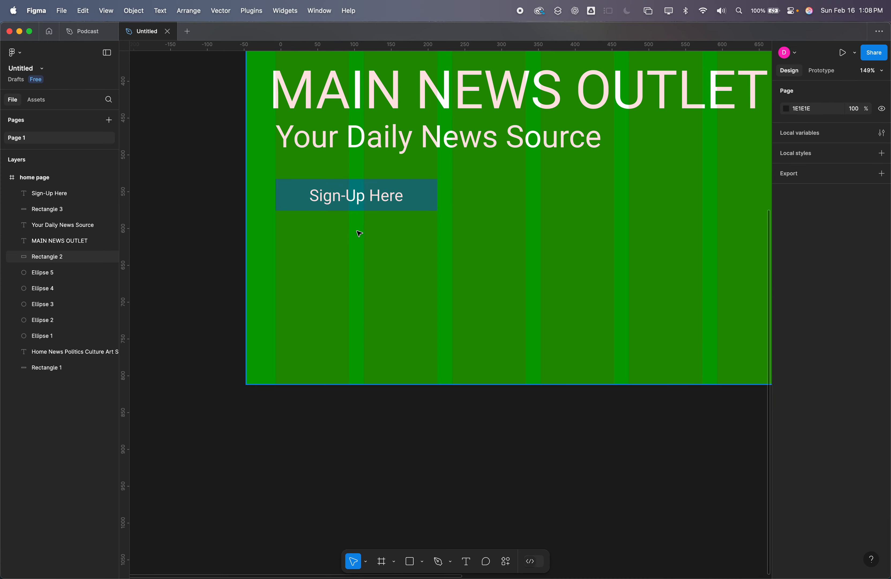
{"action": "left_click", "coordinate": [353, 198]}
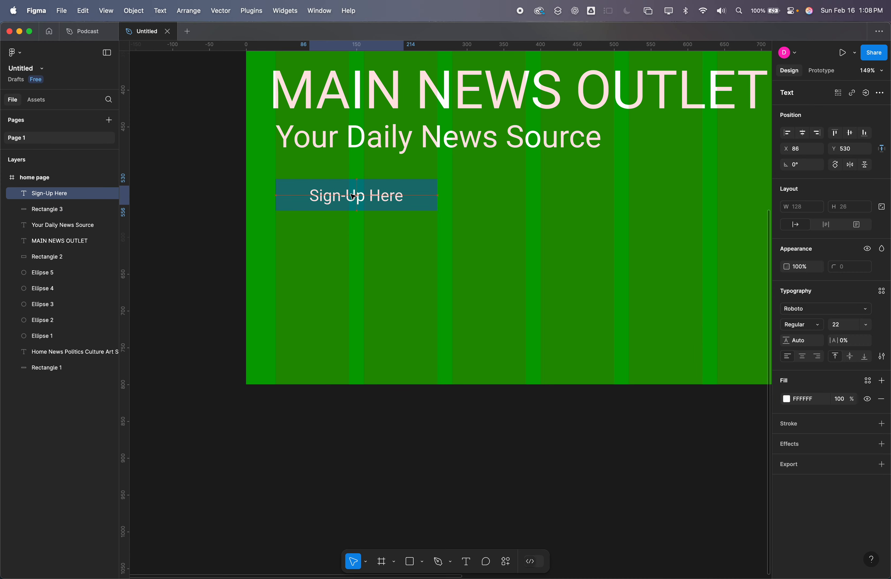
{"action": "left_click", "coordinate": [184, 219]}
- Move the Sign-Up Here text and its rectangle together 50 px lower beneath the tagline
{"action": "scroll", "coordinate": [519, 215], "scroll_direction": "down", "scroll_amount": 5}
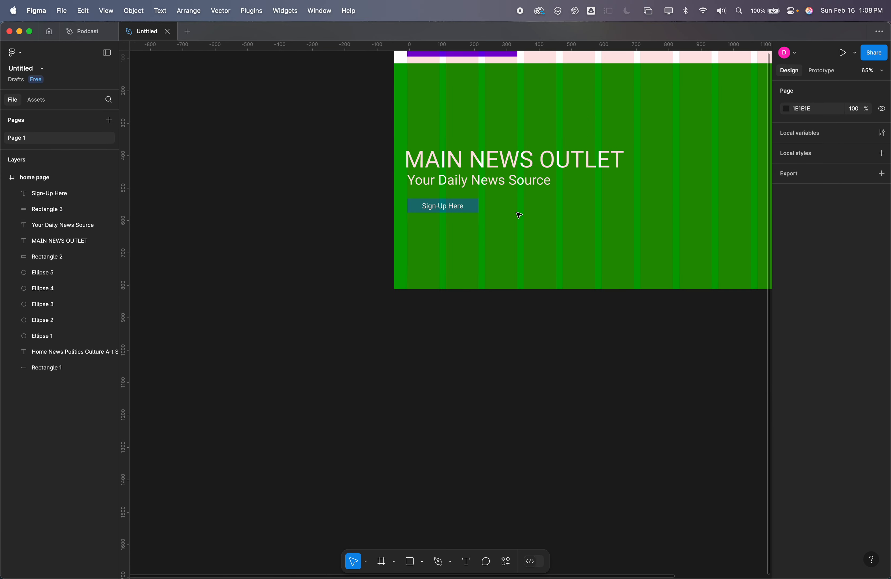
{"action": "scroll", "coordinate": [519, 215], "scroll_direction": "right", "scroll_amount": 5}
{"action": "scroll", "coordinate": [519, 215], "scroll_direction": "up", "scroll_amount": 2}
{"action": "left_click", "coordinate": [260, 245]}
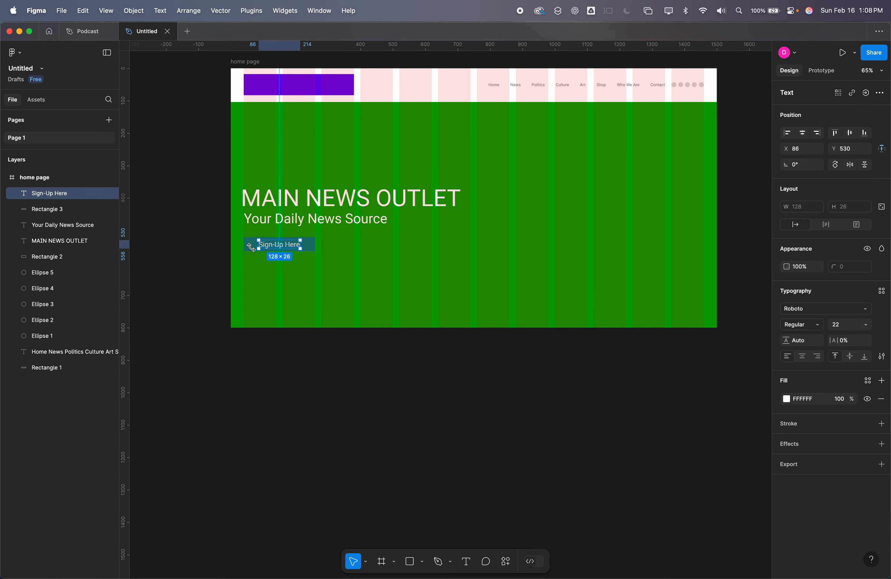
{"action": "left_click", "coordinate": [251, 247], "text": "shift"}
{"action": "key", "text": "shift+Down"}
{"action": "key", "text": "shift+Down"}
{"action": "key", "text": "shift+Down"}
{"action": "key", "text": "shift+Down"}
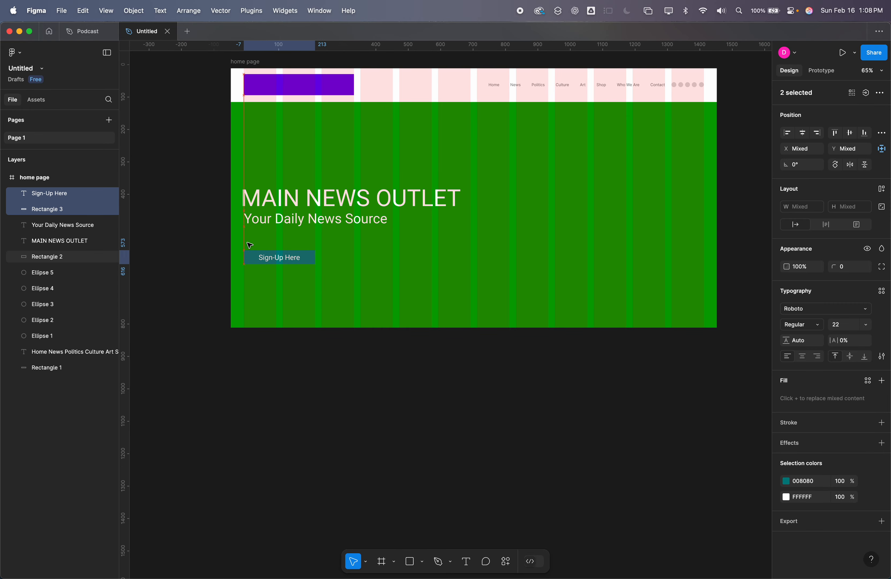
{"action": "key", "text": "shift+Down"}
{"action": "left_click", "coordinate": [213, 221]}
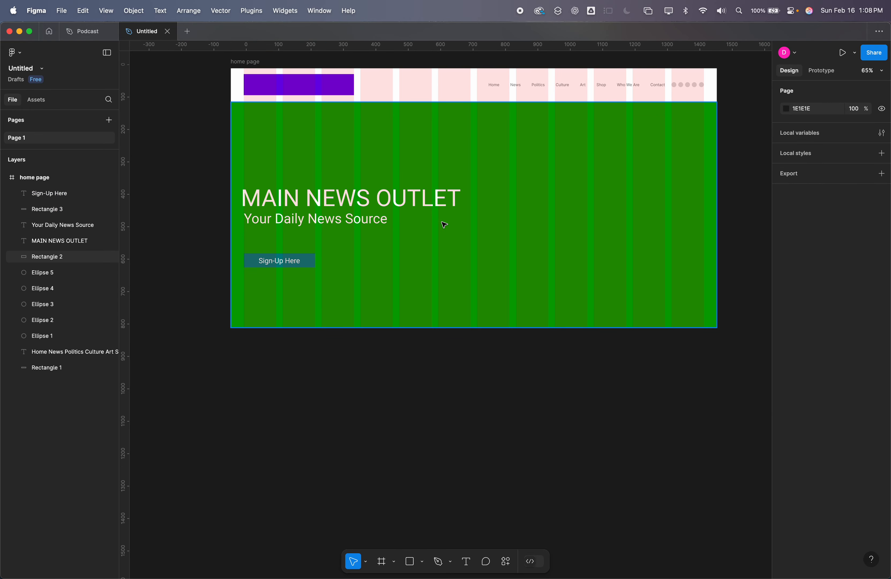
- Raise the Sign-Up Here text and its rectangle together by 40 px to tighten the gap to the tagline
{"action": "left_click", "coordinate": [260, 260]}
{"action": "left_click", "coordinate": [246, 260], "text": "shift"}
{"action": "key", "text": "shift+Up"}
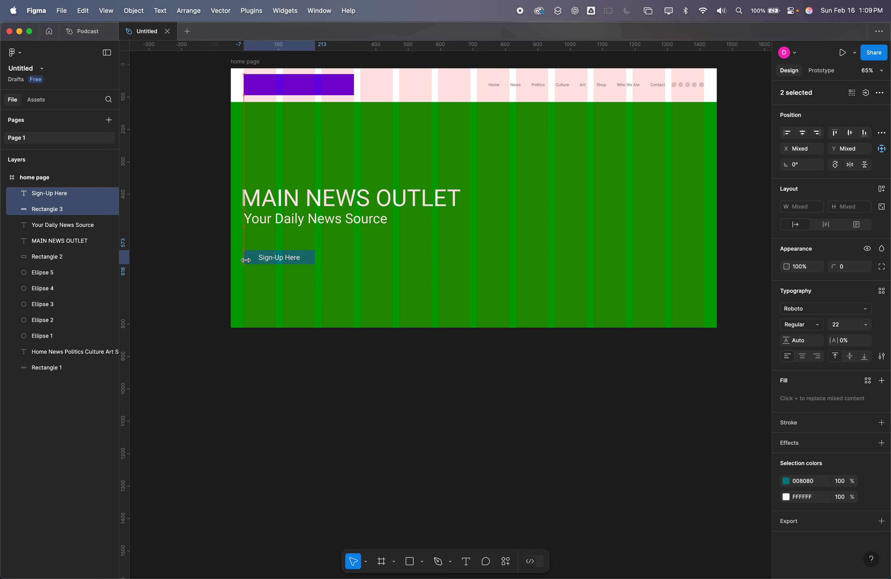
{"action": "key", "text": "shift+Up"}
{"action": "key", "text": "shift+Up"}
{"action": "key", "text": "shift+Up"}
{"action": "key", "text": "shift+Up"}
{"action": "key", "text": "shift+Down"}
{"action": "left_click", "coordinate": [685, 412]}
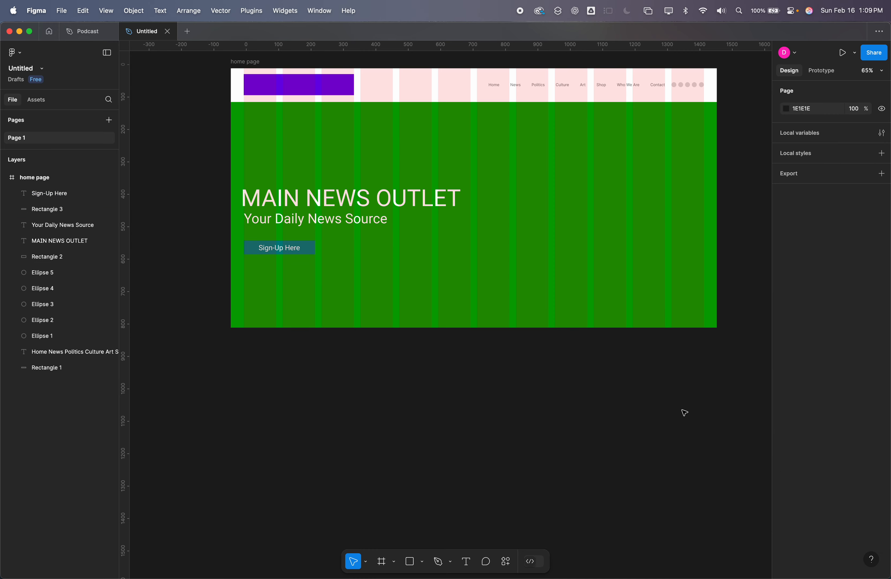
{"action": "scroll", "coordinate": [680, 429], "scroll_direction": "up", "scroll_amount": 3}
{"action": "scroll", "coordinate": [680, 428], "scroll_direction": "right", "scroll_amount": 3}
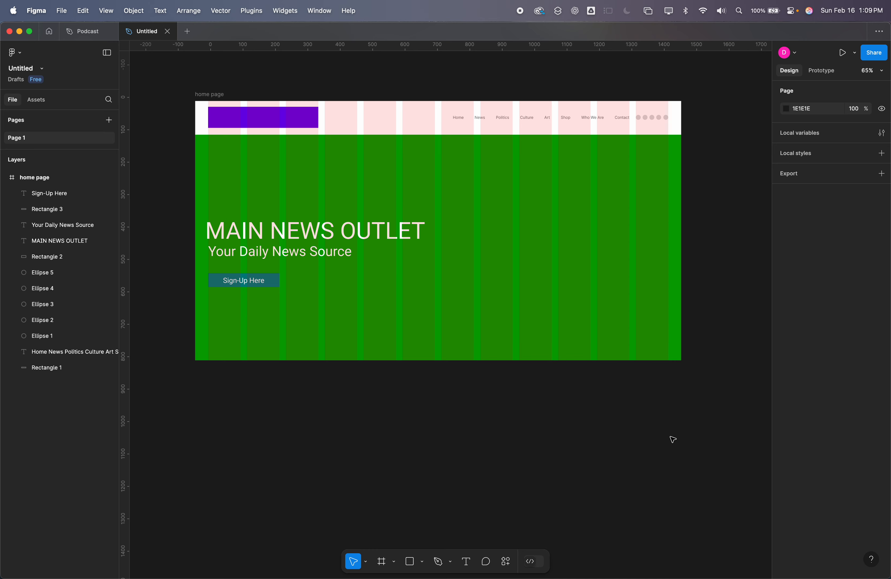
{"action": "scroll", "coordinate": [672, 439], "scroll_direction": "down", "scroll_amount": 5}
{"action": "scroll", "coordinate": [672, 439], "scroll_direction": "up", "scroll_amount": 6}
{"action": "scroll", "coordinate": [672, 438], "scroll_direction": "left", "scroll_amount": 1}
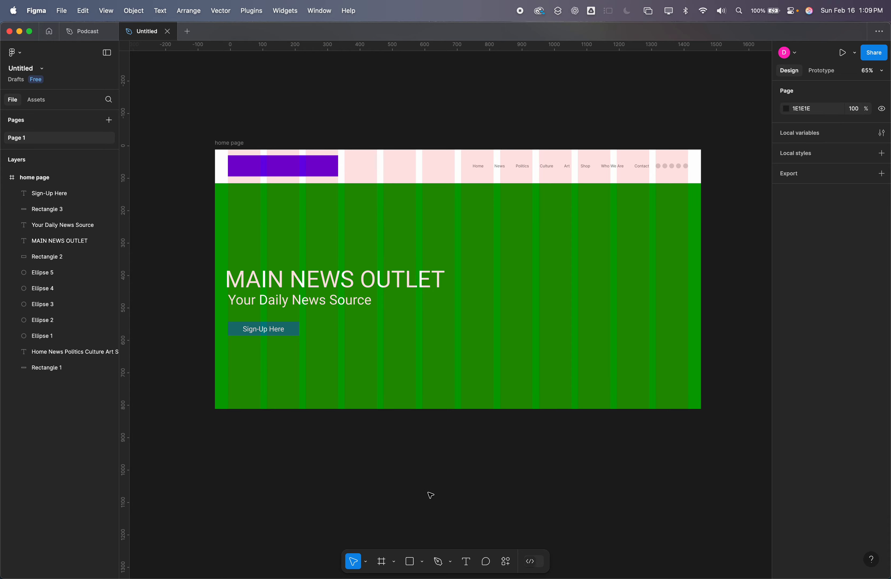
- Try extending the home page frame downward from its lower edge
{"action": "left_click", "coordinate": [227, 143]}
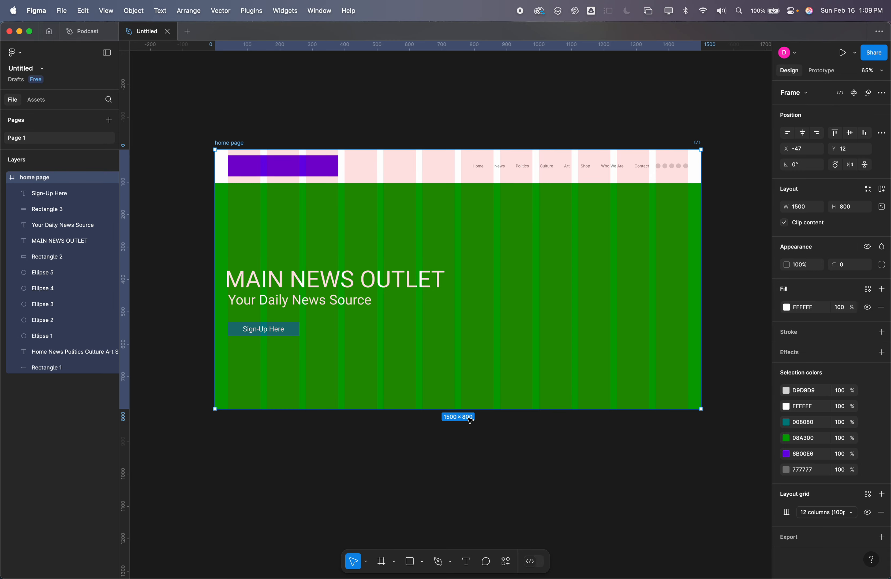
{"action": "left_click_drag", "start_coordinate": [473, 409], "coordinate": [468, 537]}
{"action": "left_click_drag", "start_coordinate": [467, 488], "coordinate": [503, 247]}
{"action": "scroll", "coordinate": [506, 275], "scroll_direction": "up", "scroll_amount": 5}
{"action": "scroll", "coordinate": [507, 276], "scroll_direction": "right", "scroll_amount": 1}
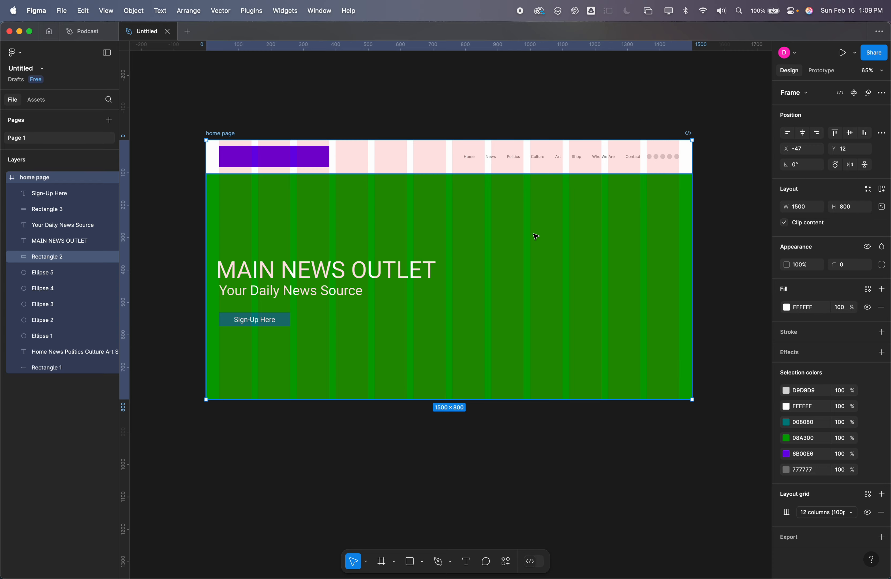
{"action": "key", "text": "Escape"}
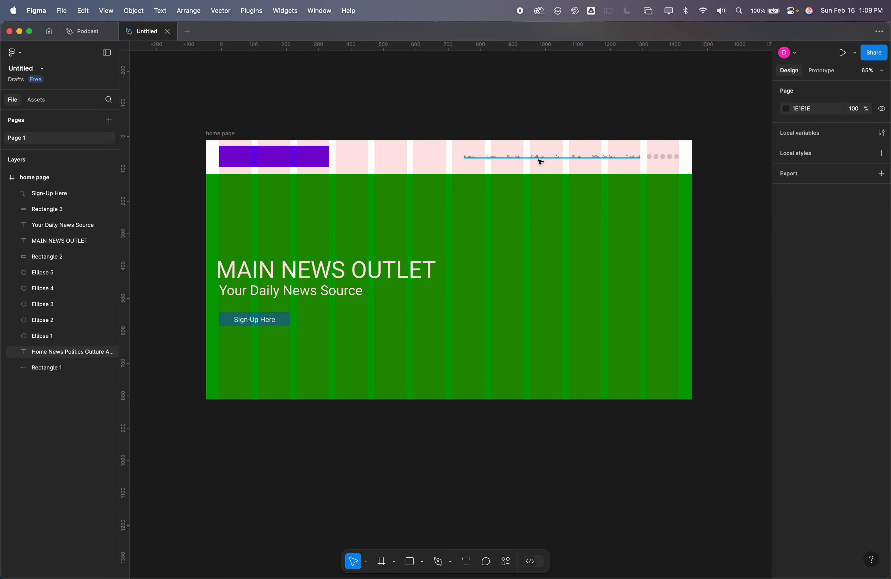
- Select the navigation text line in the page header
{"action": "left_click", "coordinate": [540, 161]}
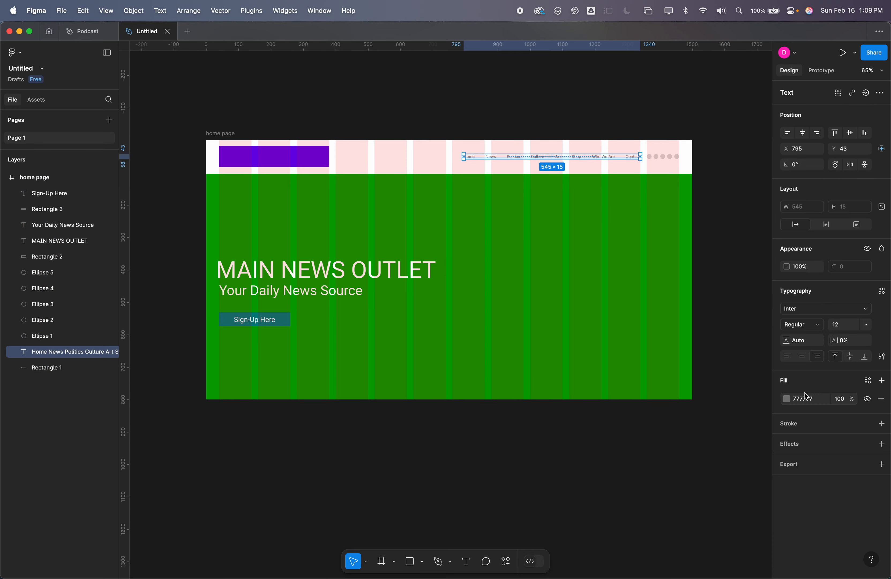